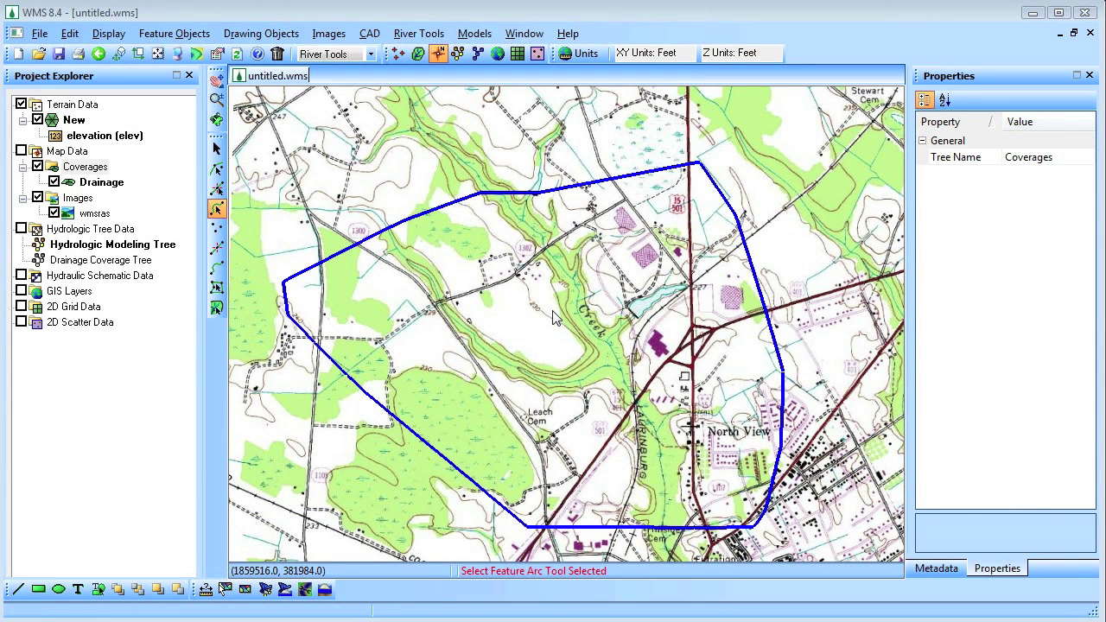
Create a new map coverage of type 1D-Hyd Centerline.
right_click(102, 169)
click(172, 183)
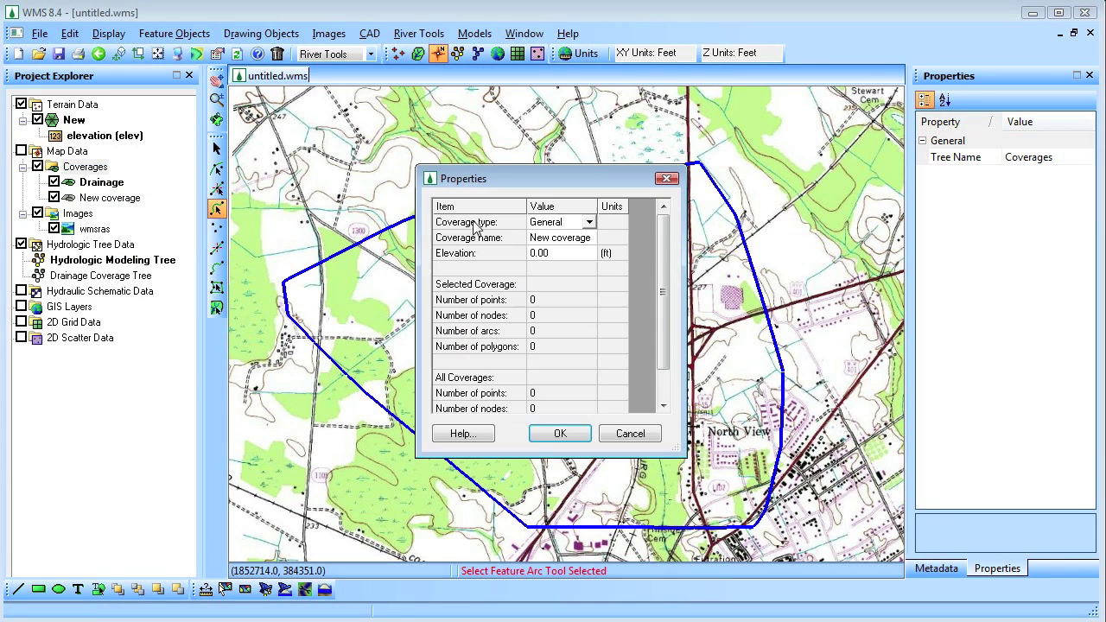
click(588, 223)
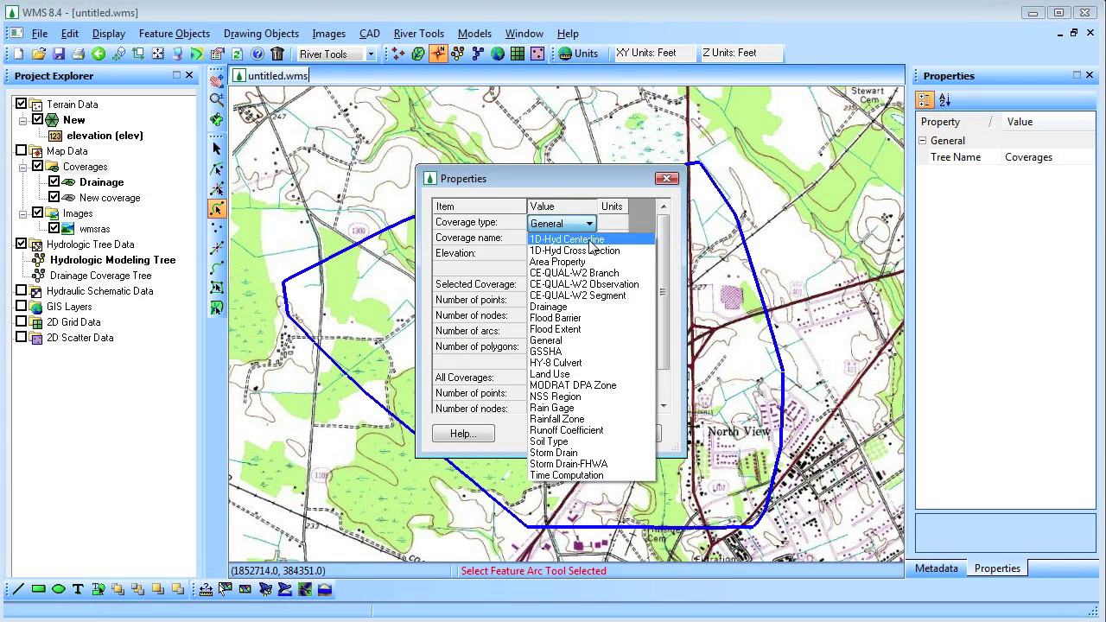
click(591, 240)
click(561, 434)
Create a second new map coverage of type 1D-Hyd Cross Section.
right_click(91, 170)
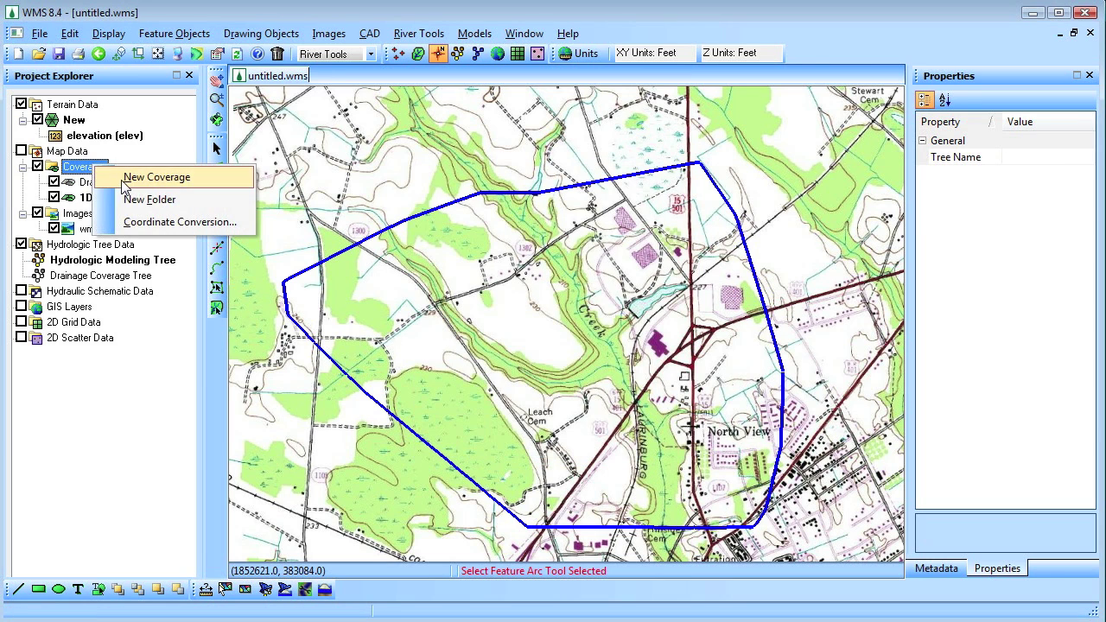
click(185, 175)
click(589, 223)
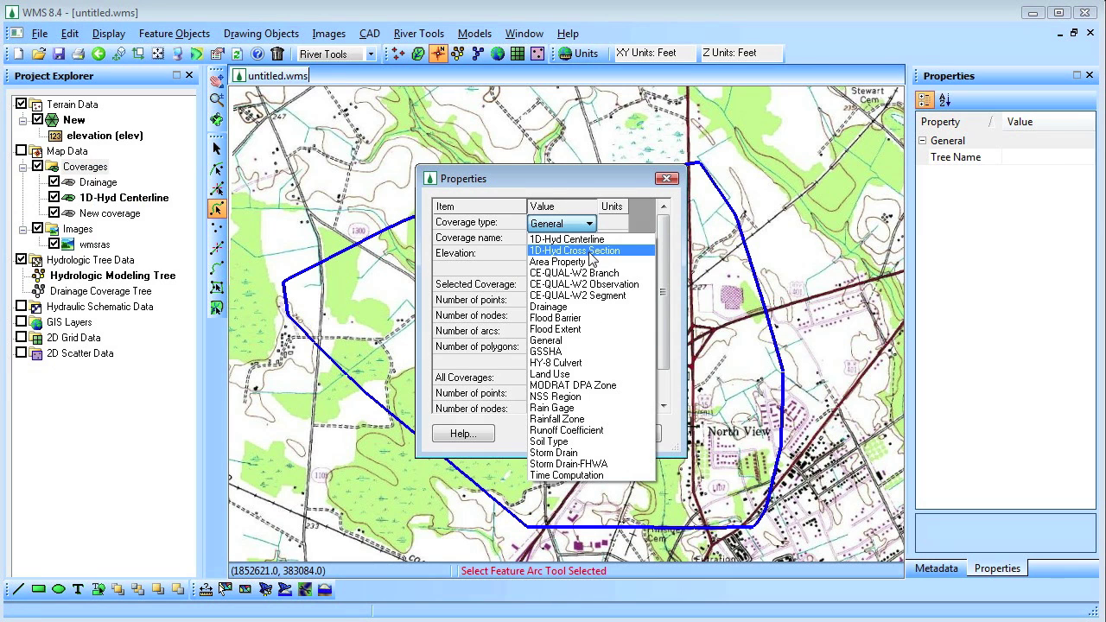
click(591, 252)
click(562, 434)
In the 1D-Hyd Centerline coverage, draw arcs along the main creek and west tributary centerlines, plus three bank arcs alongside them.
click(123, 198)
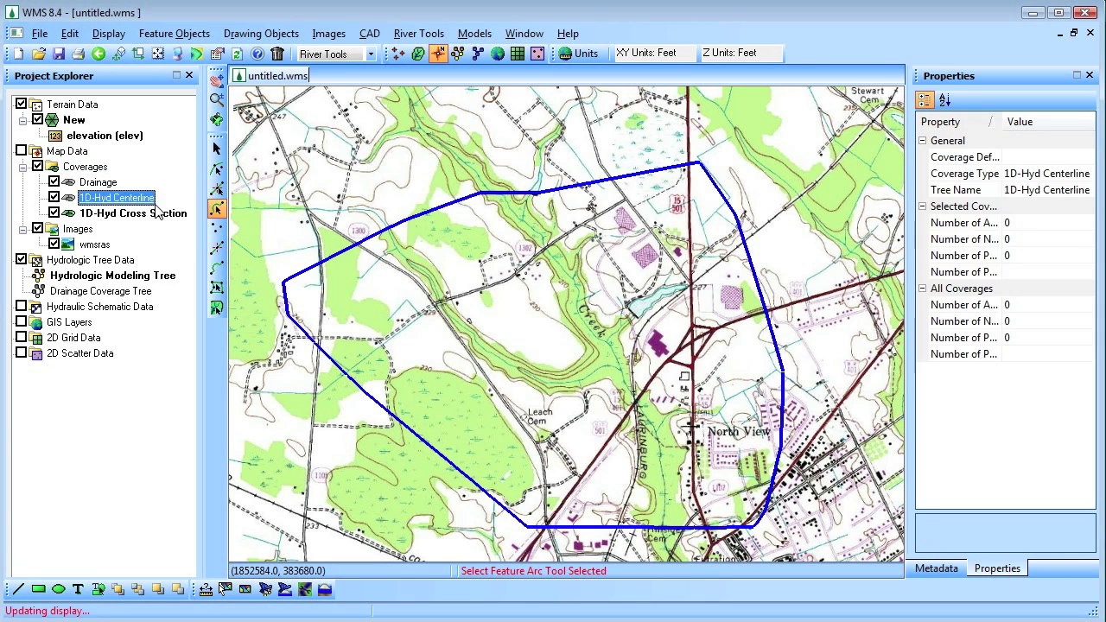
click(223, 272)
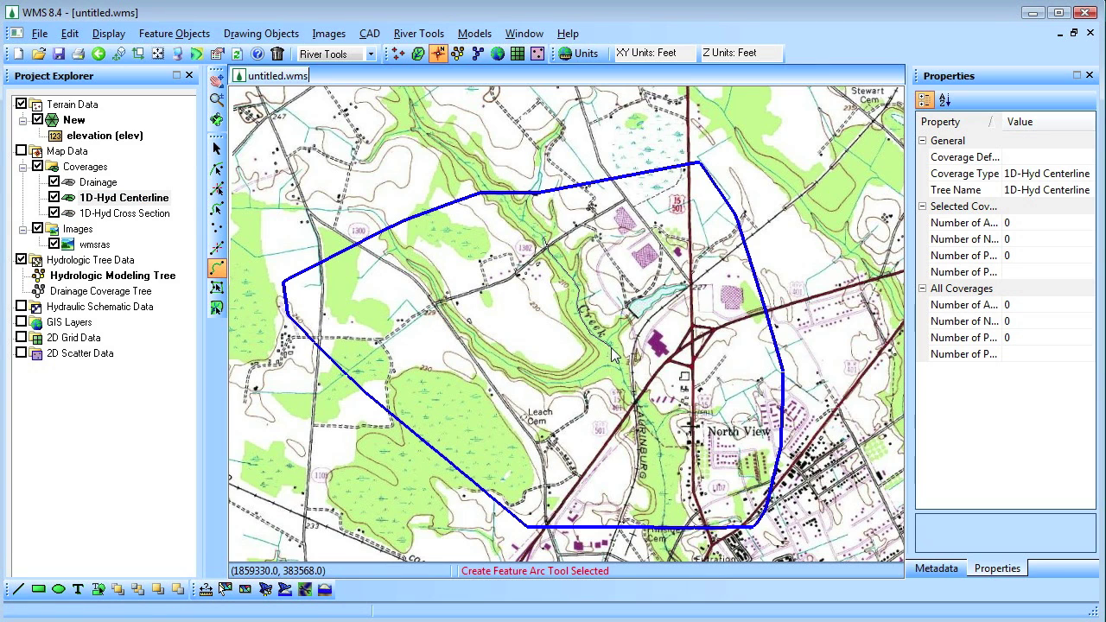
double_click(664, 467)
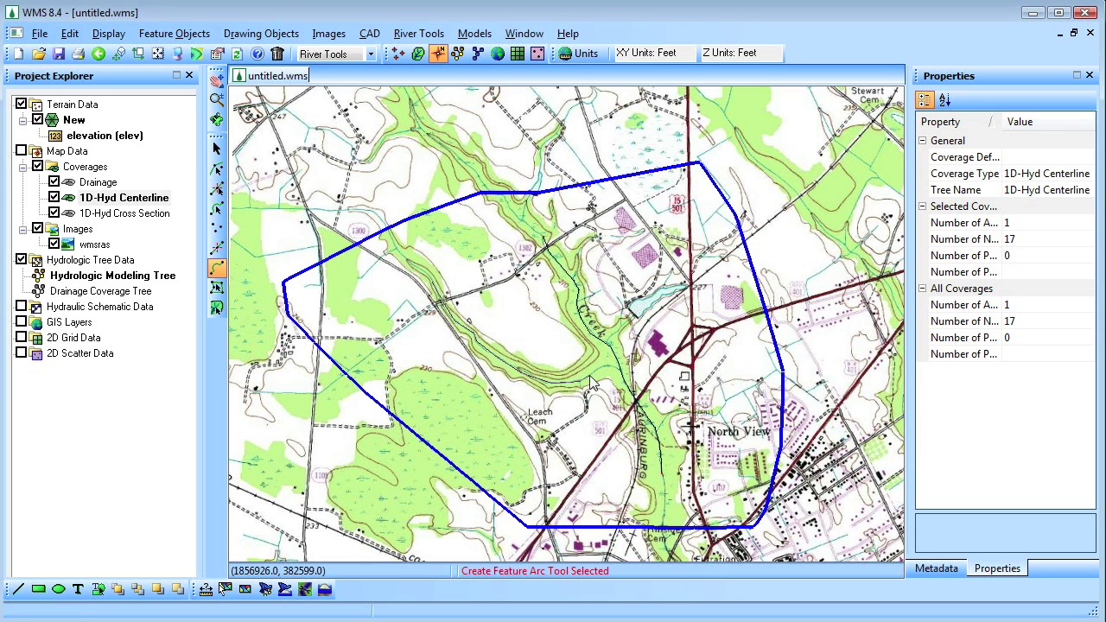
double_click(621, 375)
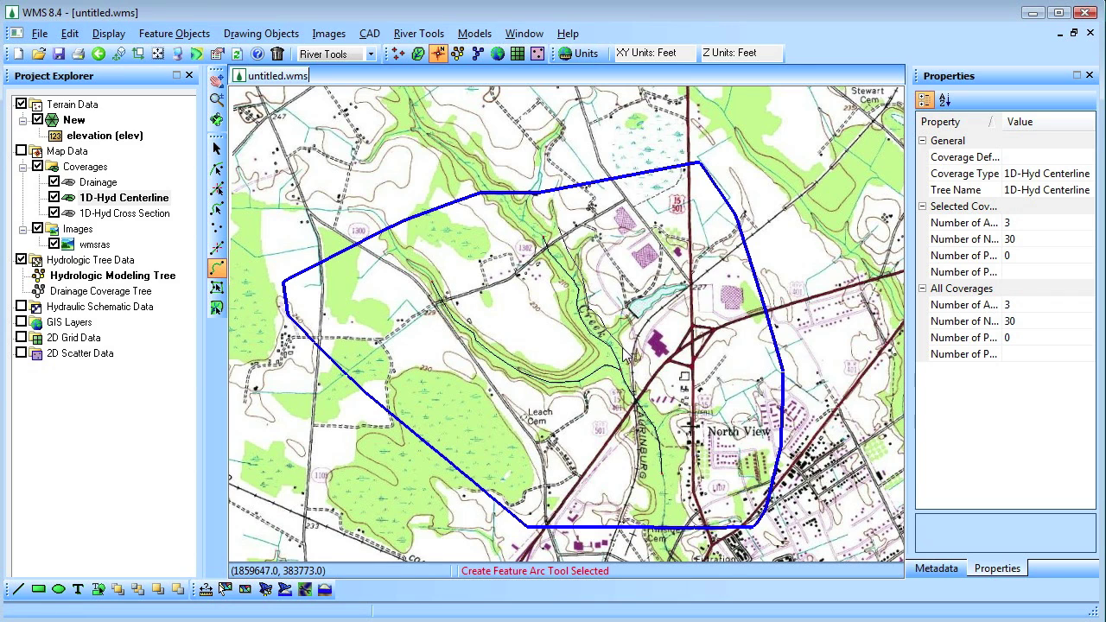
double_click(683, 474)
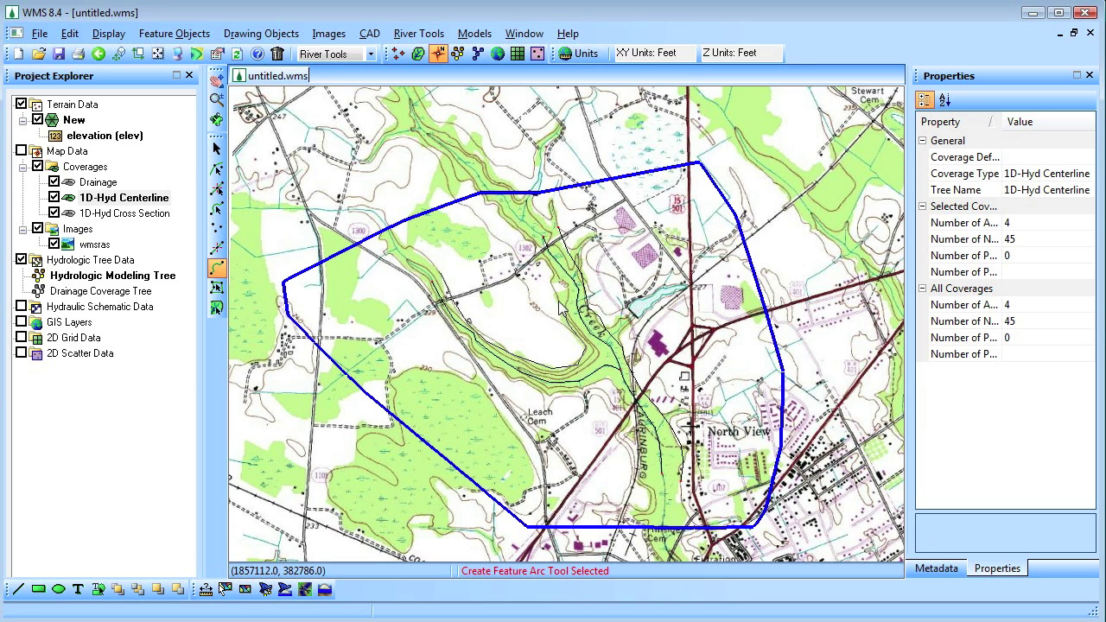
double_click(536, 265)
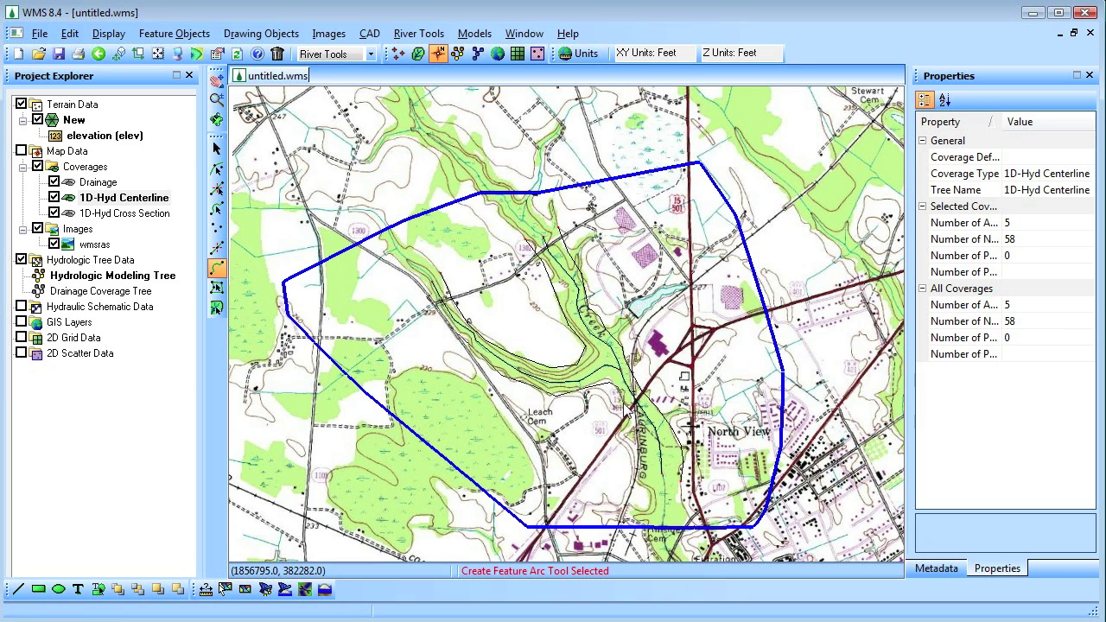
Set the main creek arc upstream of the junction to type Centerline, with river name Main and reach name Upper.
click(216, 208)
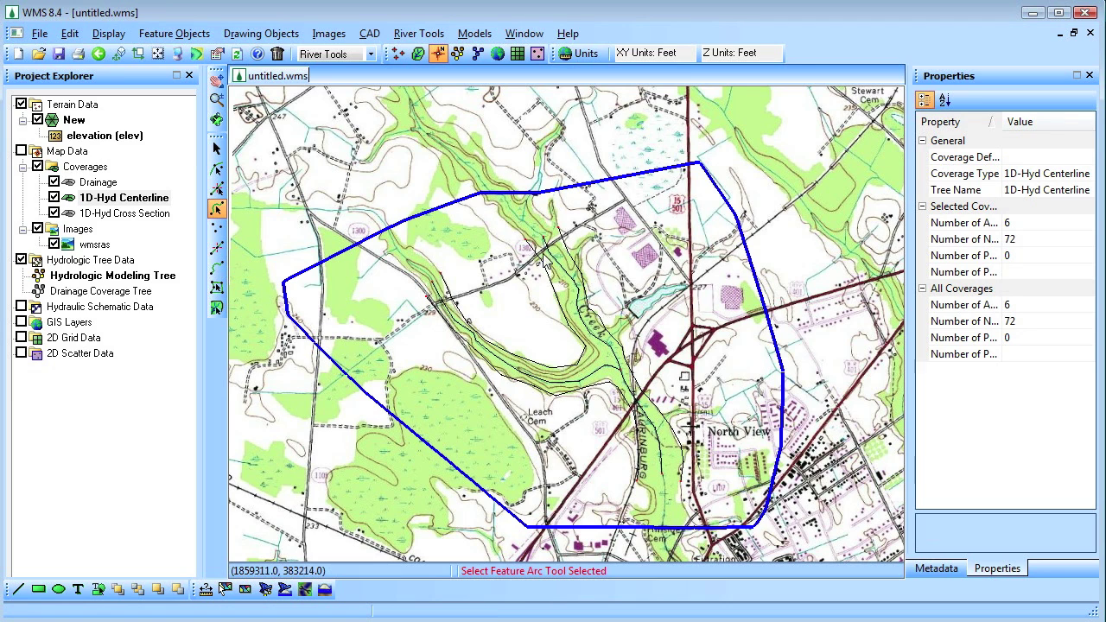
click(560, 272)
double_click(560, 270)
click(507, 357)
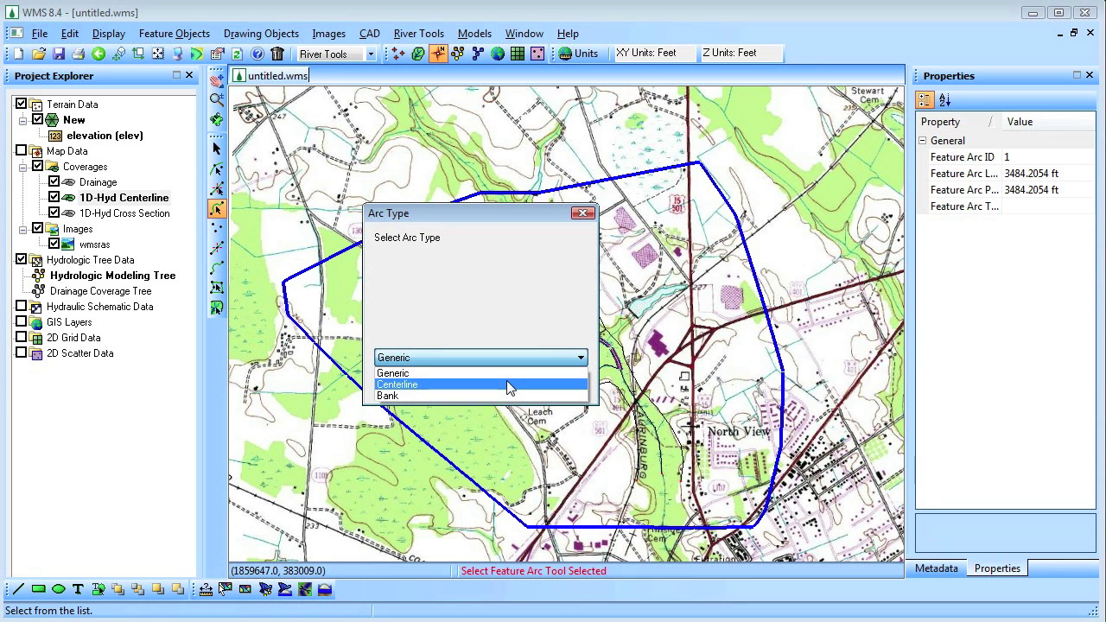
click(507, 385)
click(491, 383)
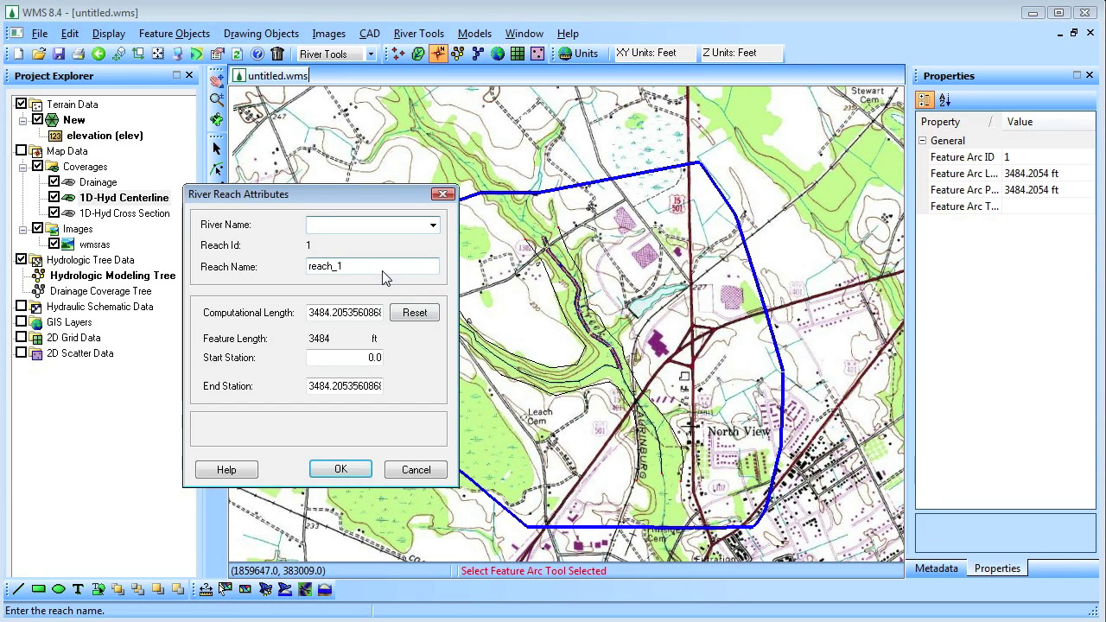
text(Upper)
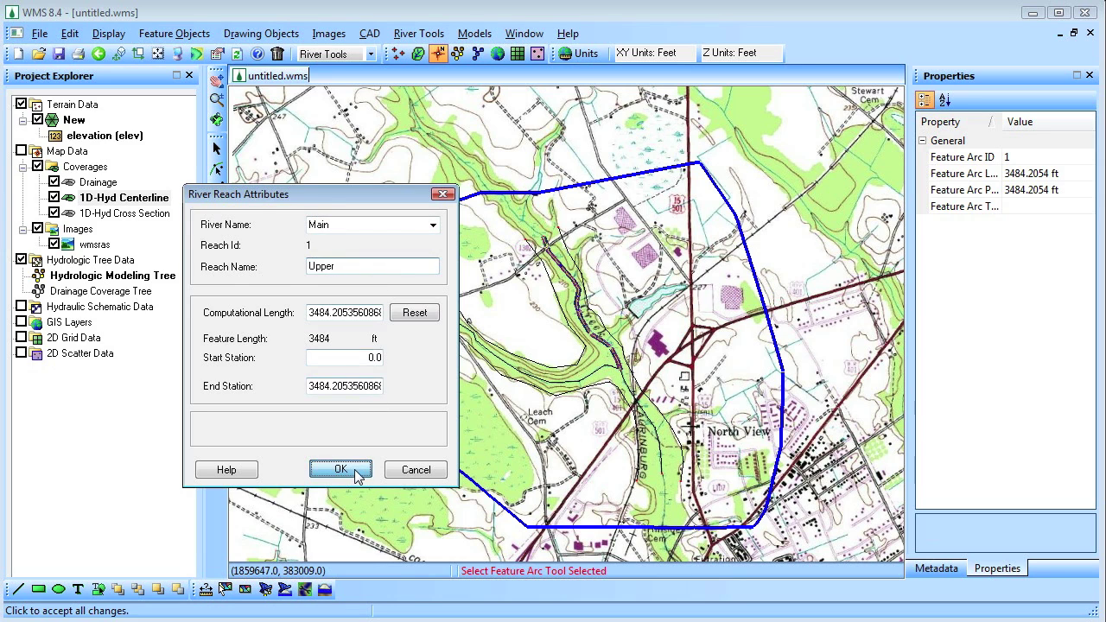
click(341, 469)
Set the main creek arc downstream of the junction to type Centerline, with river Main and reach name Lower.
double_click(415, 220)
click(505, 360)
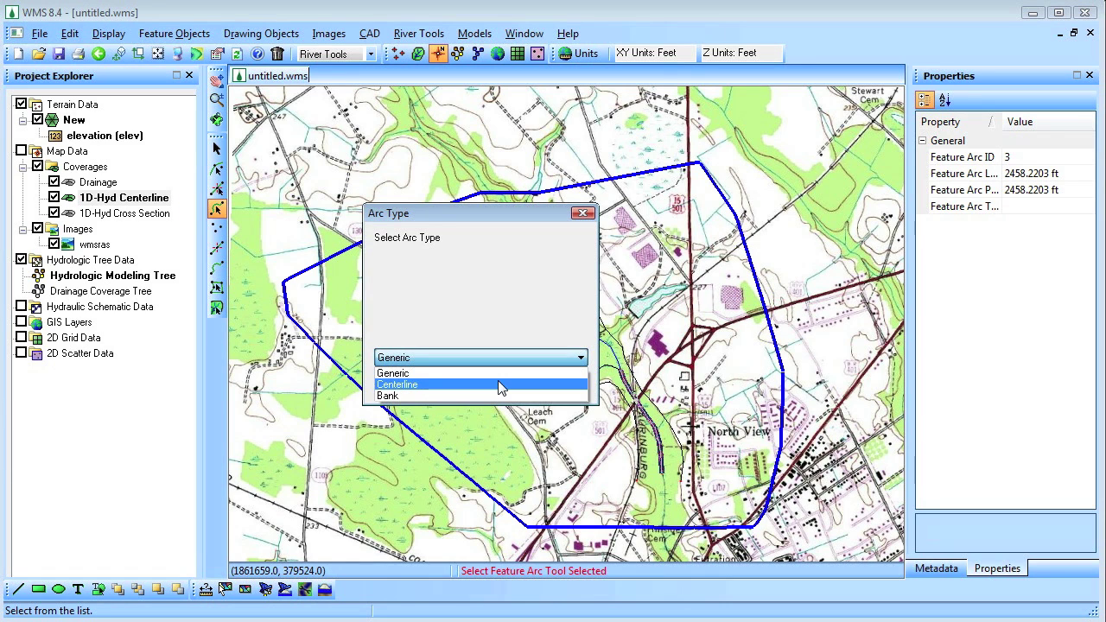
click(500, 386)
click(495, 385)
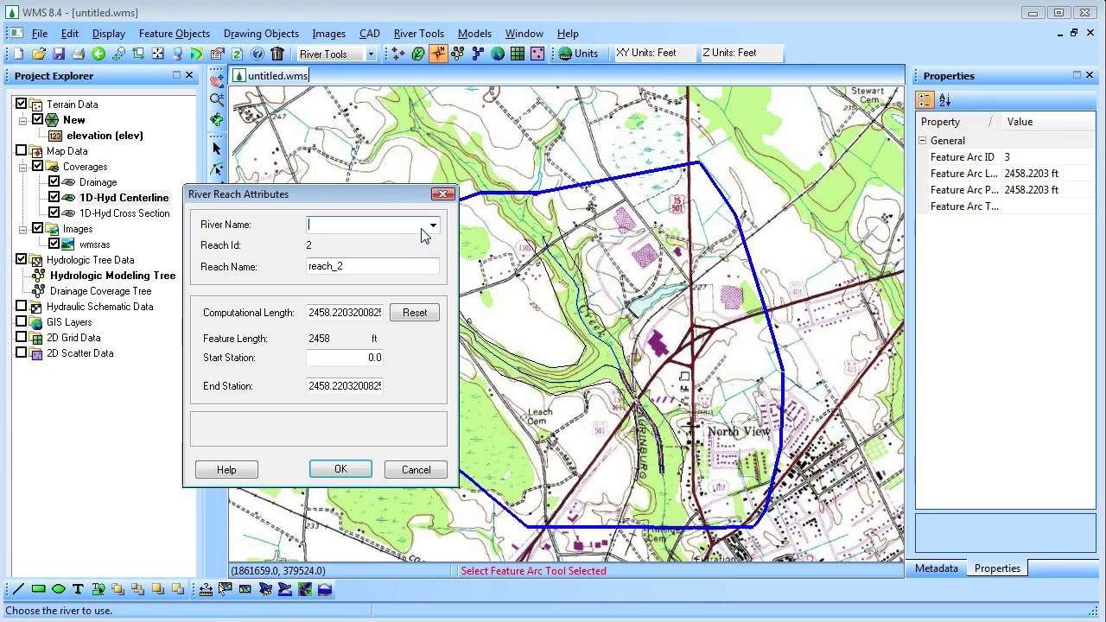
click(433, 225)
click(426, 242)
key(Tab)
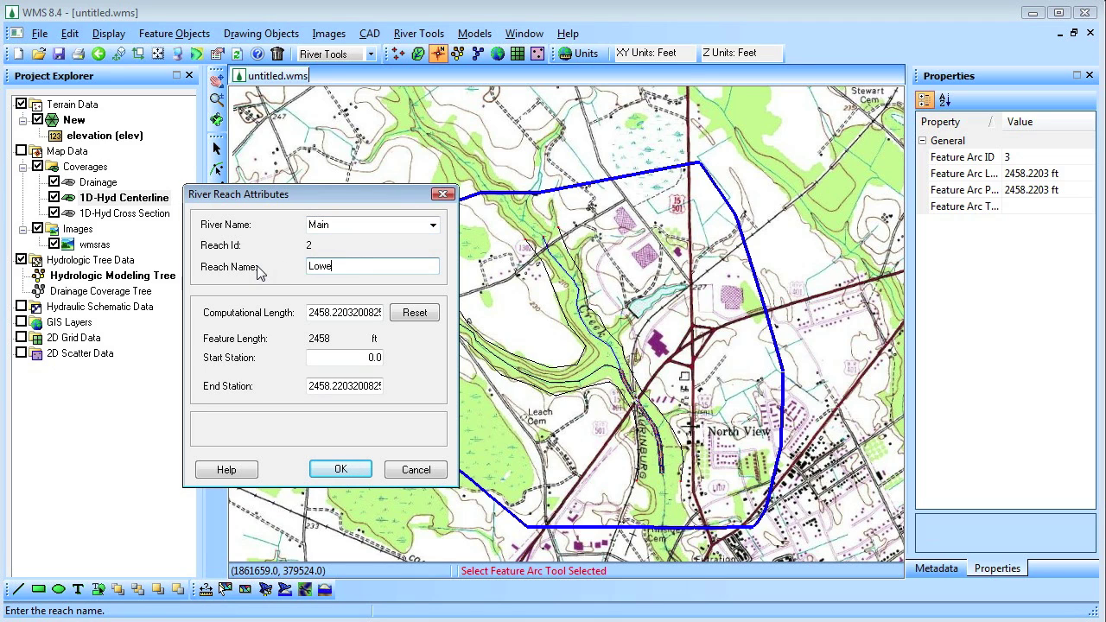
click(327, 466)
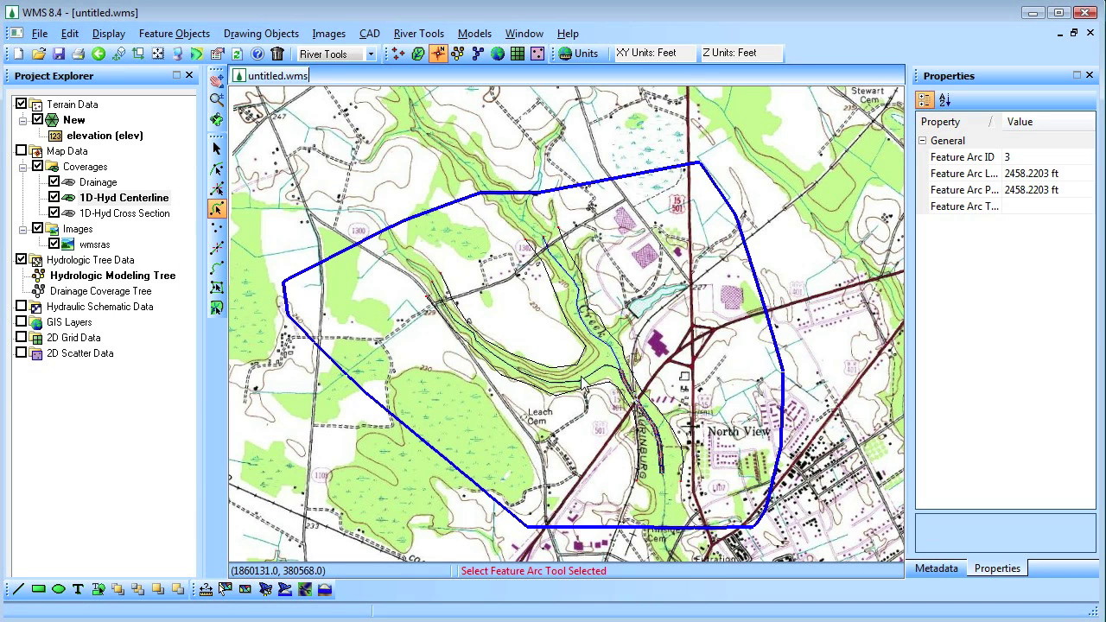
Set the western tributary arc to type Centerline, with both river name and reach name West Trib.
click(503, 357)
click(480, 385)
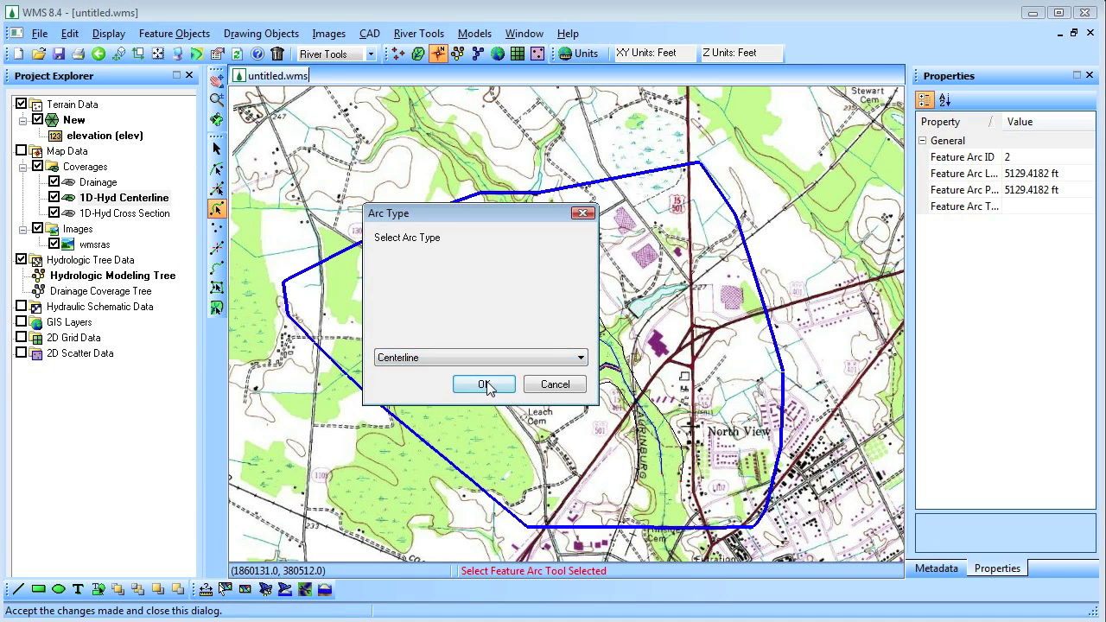
click(487, 383)
text(West Trib)
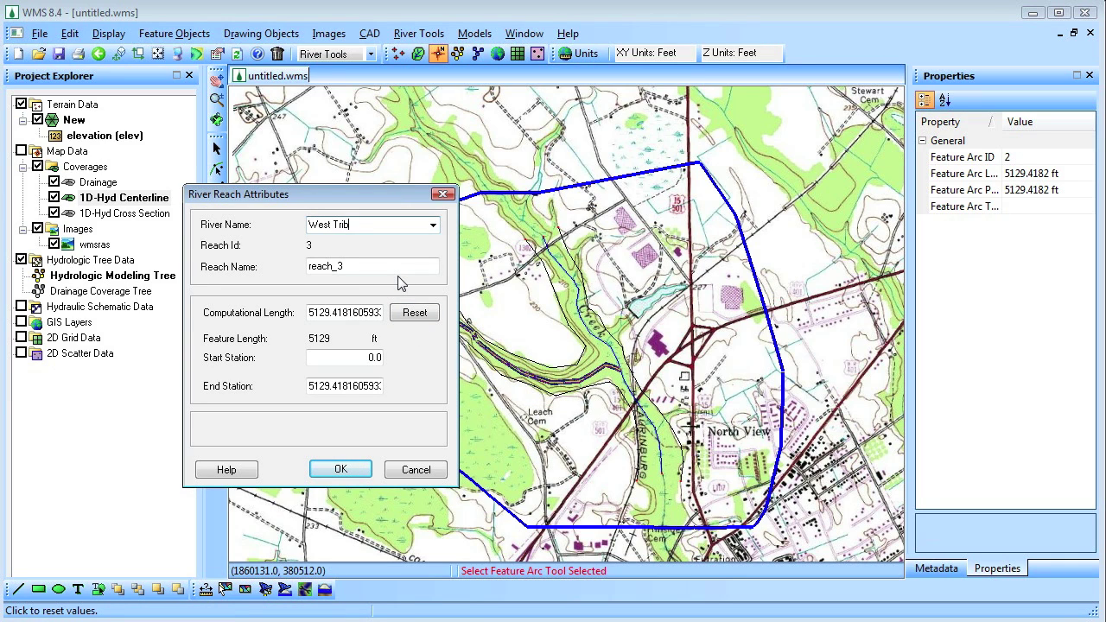
key(Tab)
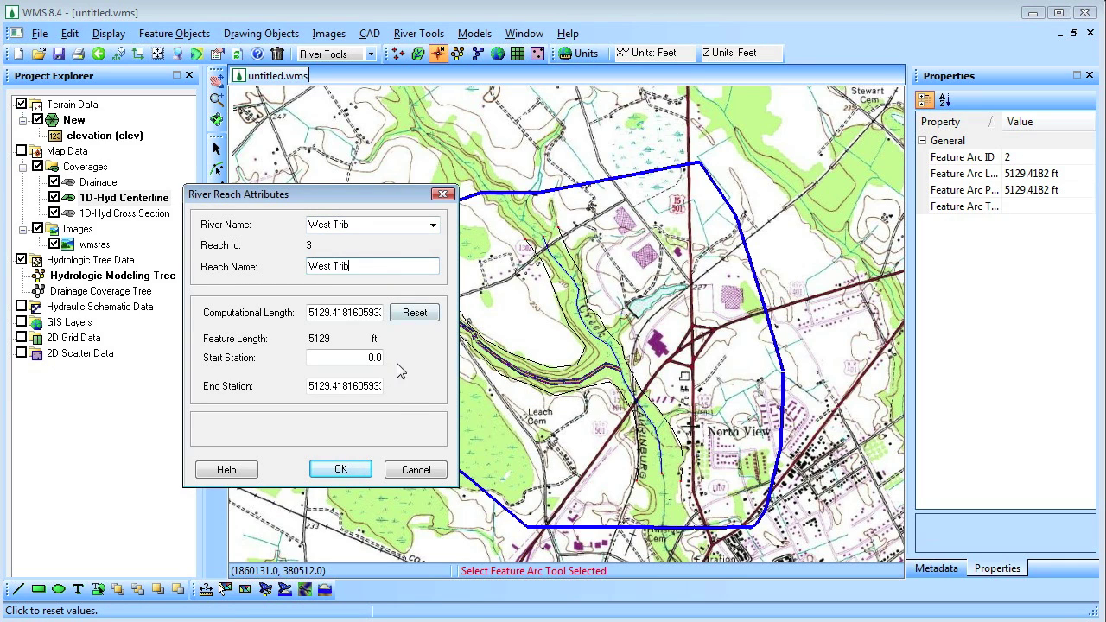
text(West Trib)
click(340, 469)
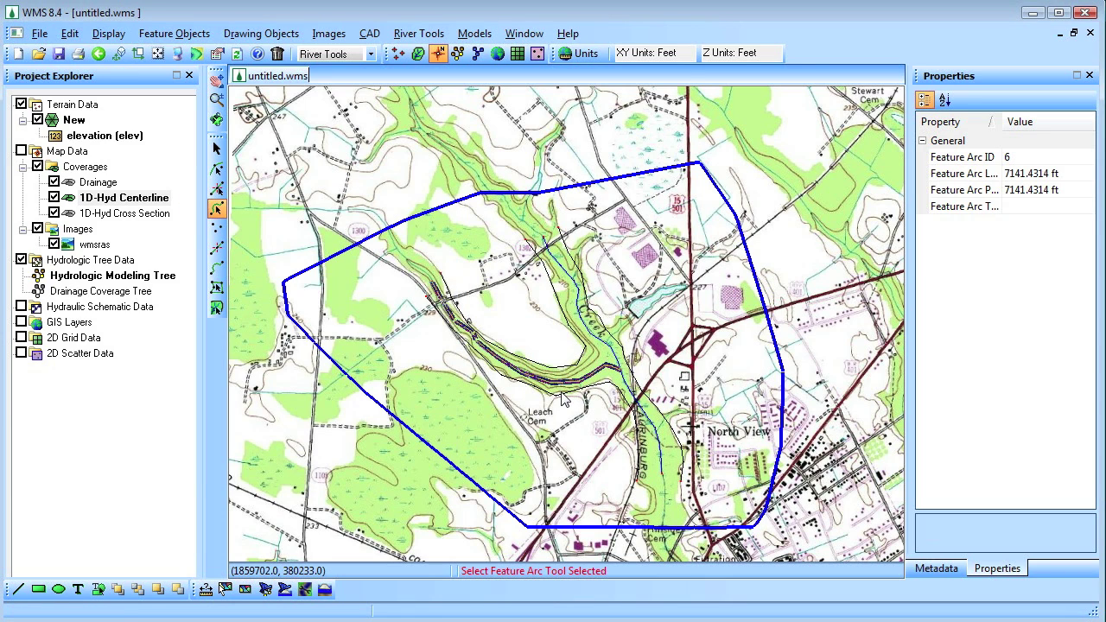
Select the three outer arcs along the channels and set their arc type to Bank.
shift+click(590, 372)
shift+click(620, 335)
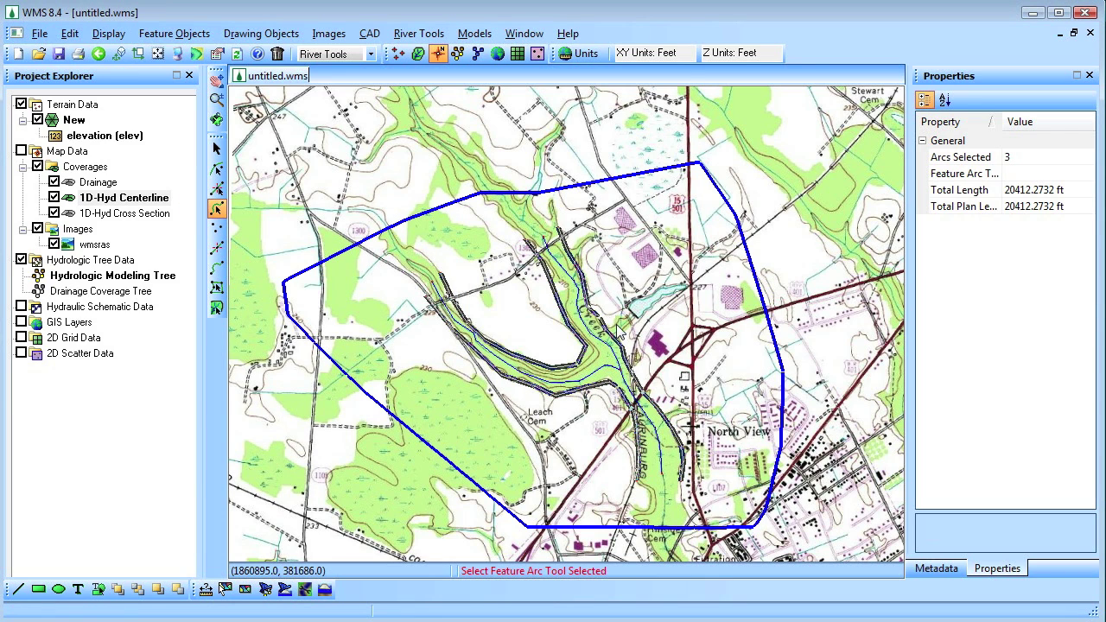
click(173, 32)
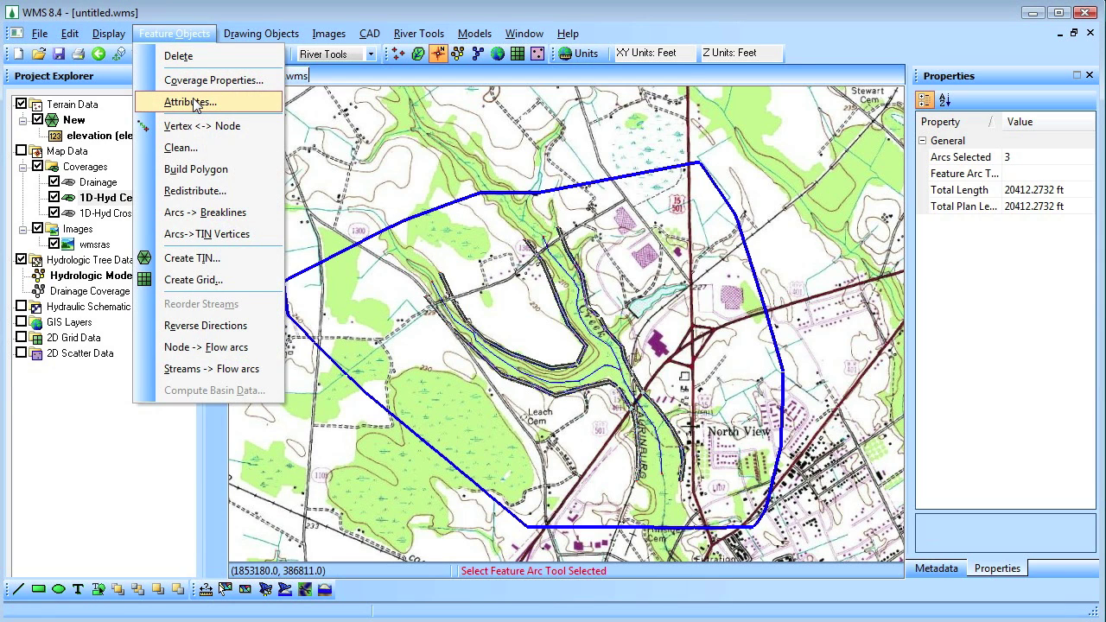
click(192, 102)
click(502, 358)
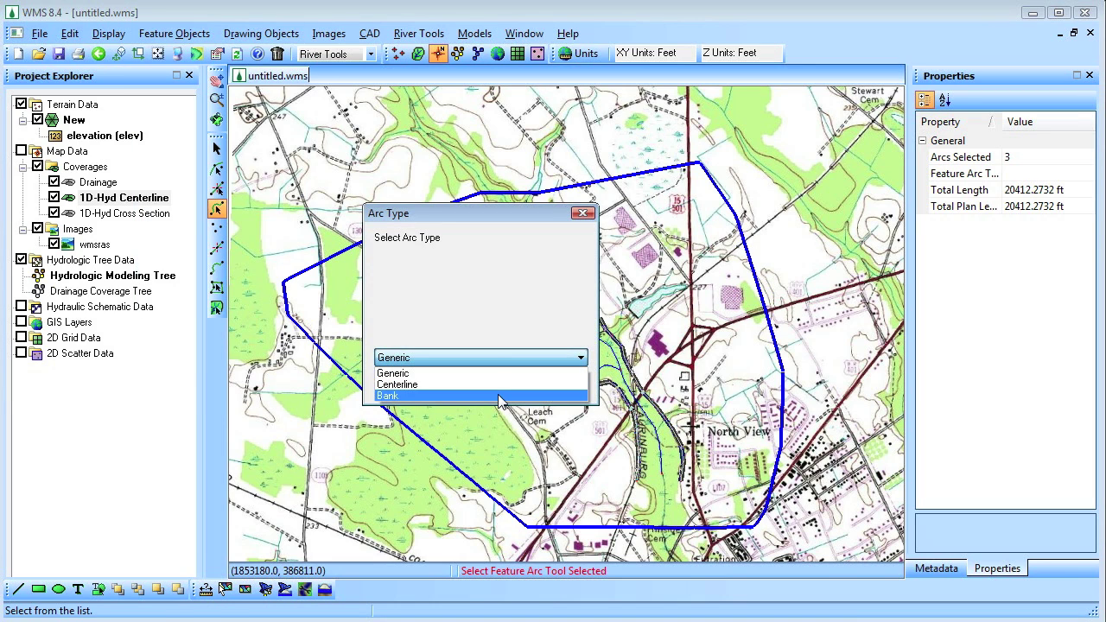
click(498, 396)
click(486, 384)
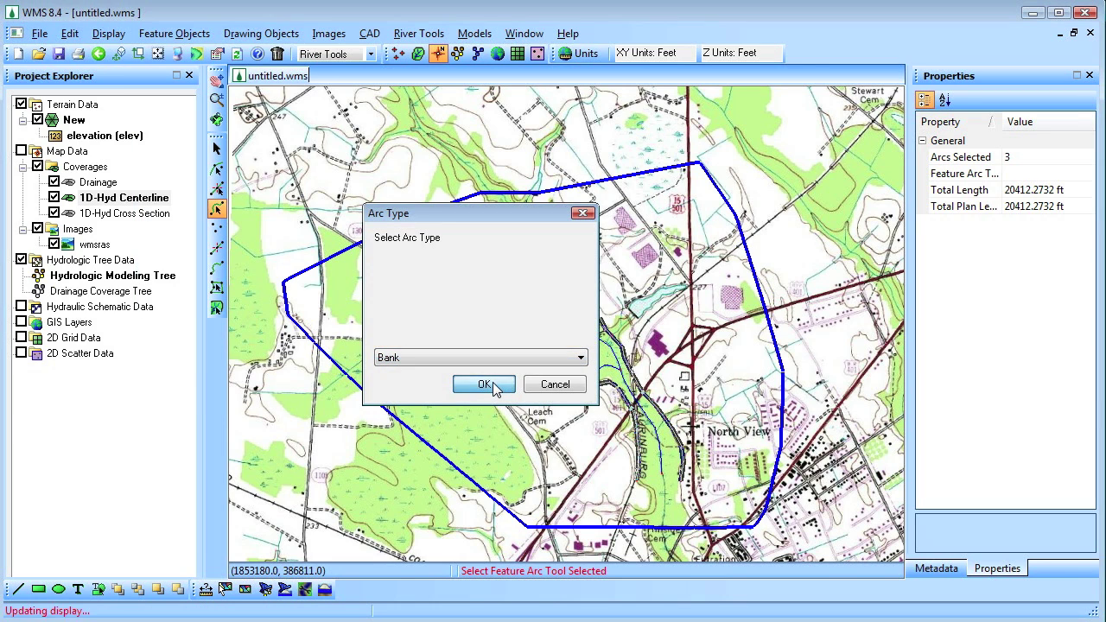
Hide the background images and the terrain data from the display.
click(37, 229)
click(271, 210)
click(21, 104)
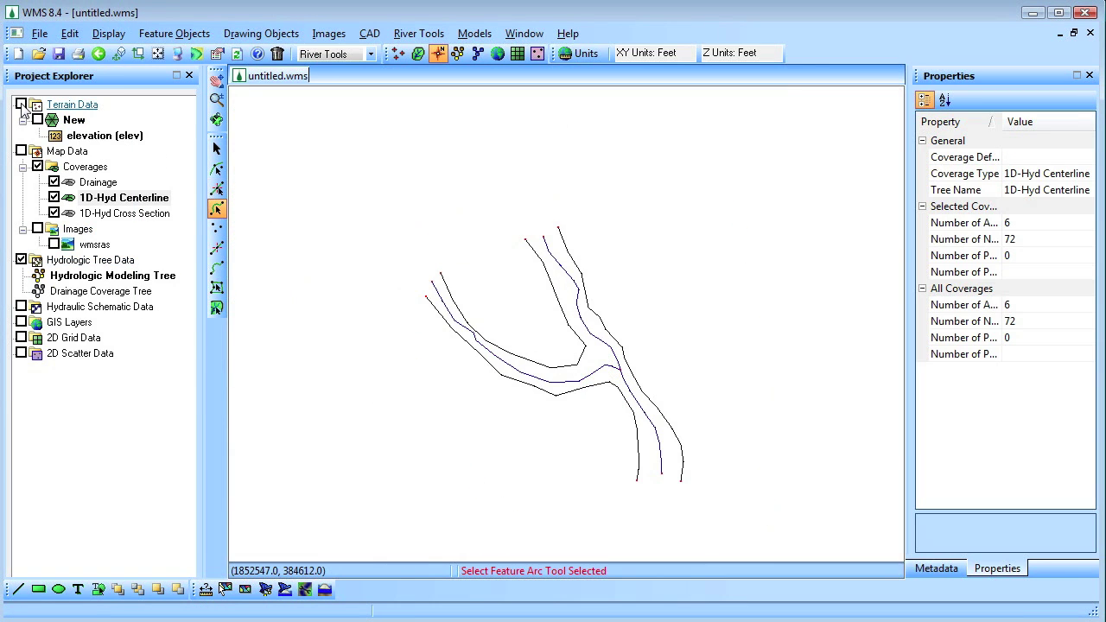
Load the Materials file from the hecras folder and review the list of defined materials.
click(40, 33)
click(60, 64)
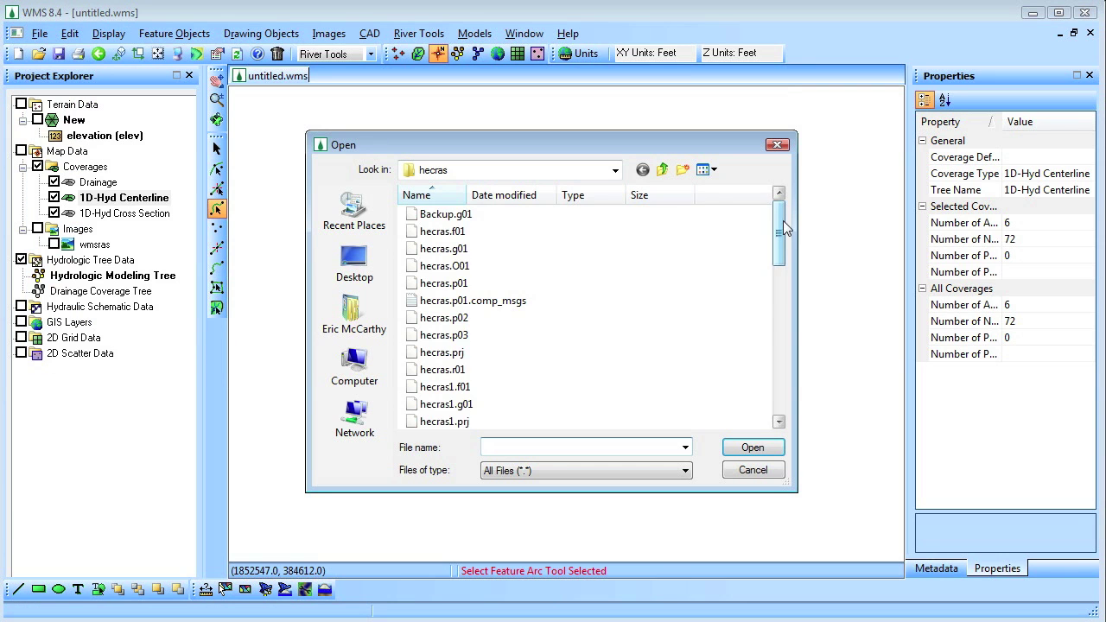
drag(783, 221, 783, 282)
double_click(456, 372)
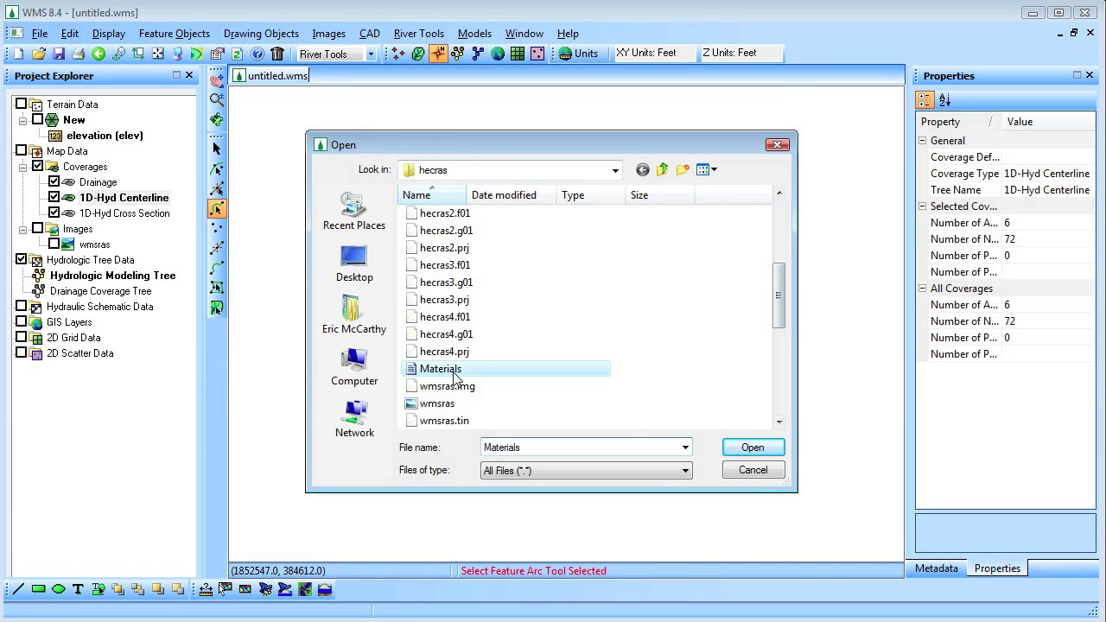
click(67, 32)
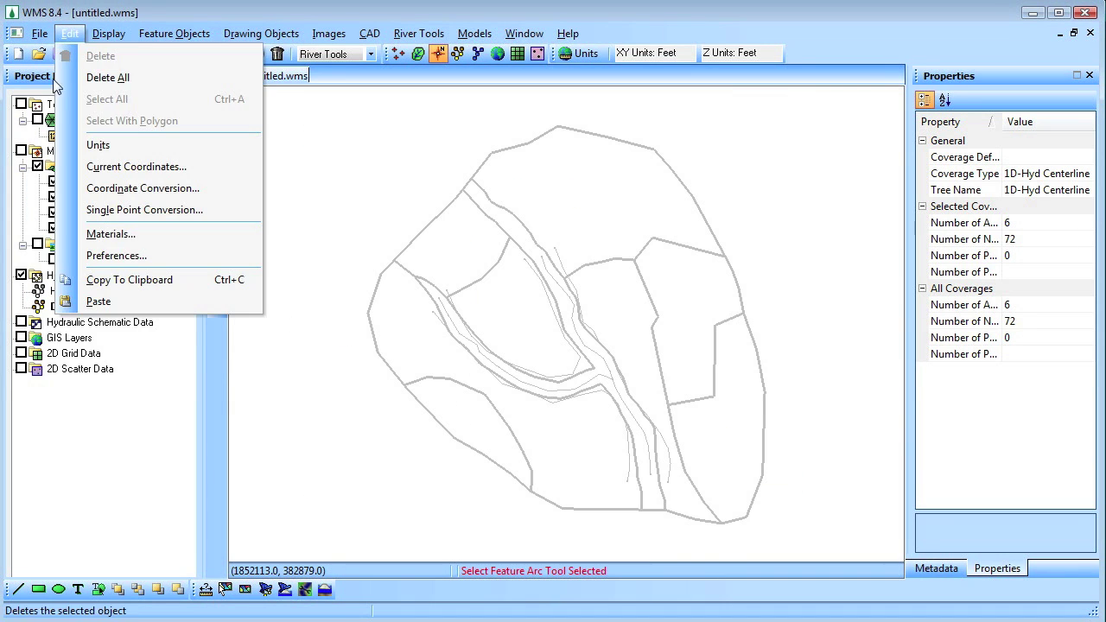
click(95, 232)
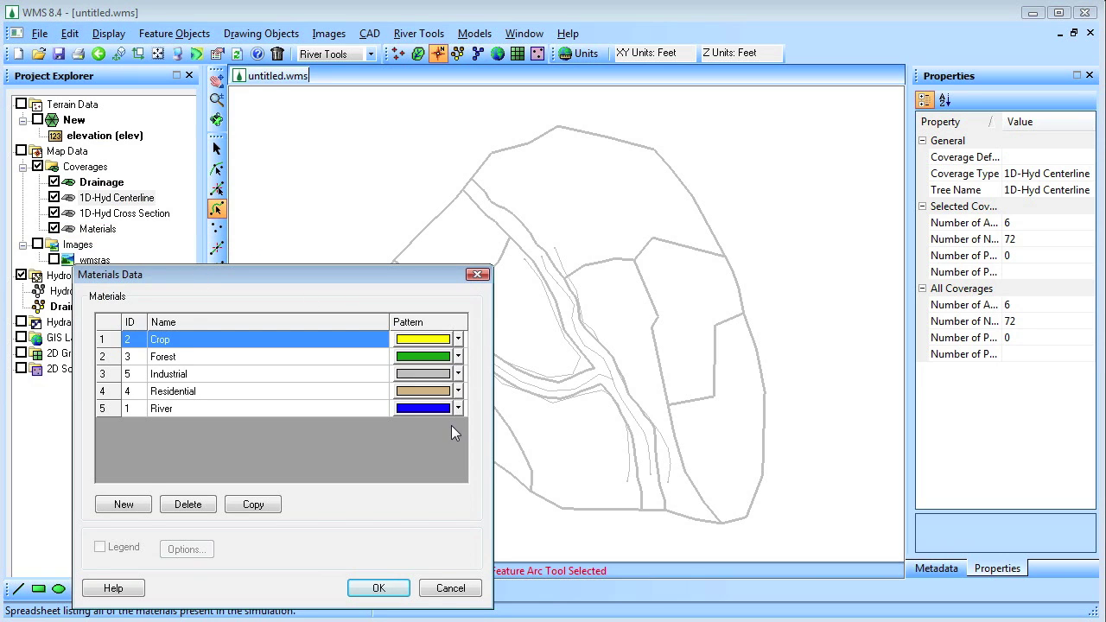
click(379, 588)
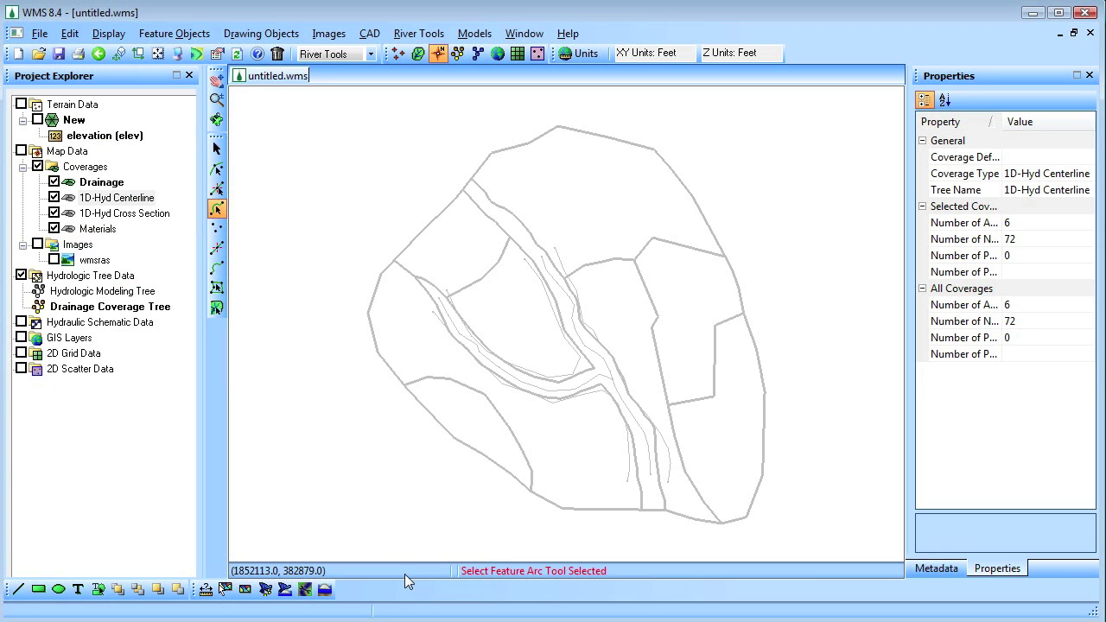
Change the type of the Materials coverage to Area Property.
right_click(91, 230)
mouse_move(186, 376)
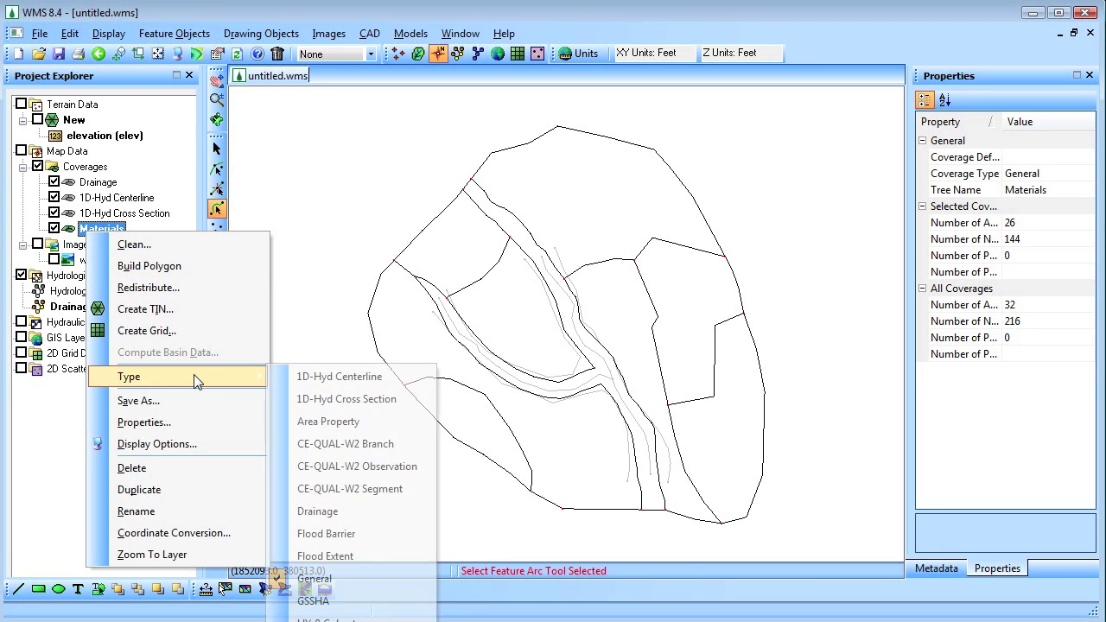
click(365, 432)
Assign the Residential material to the southeastern polygon of the Area Property coverage.
click(116, 232)
click(707, 426)
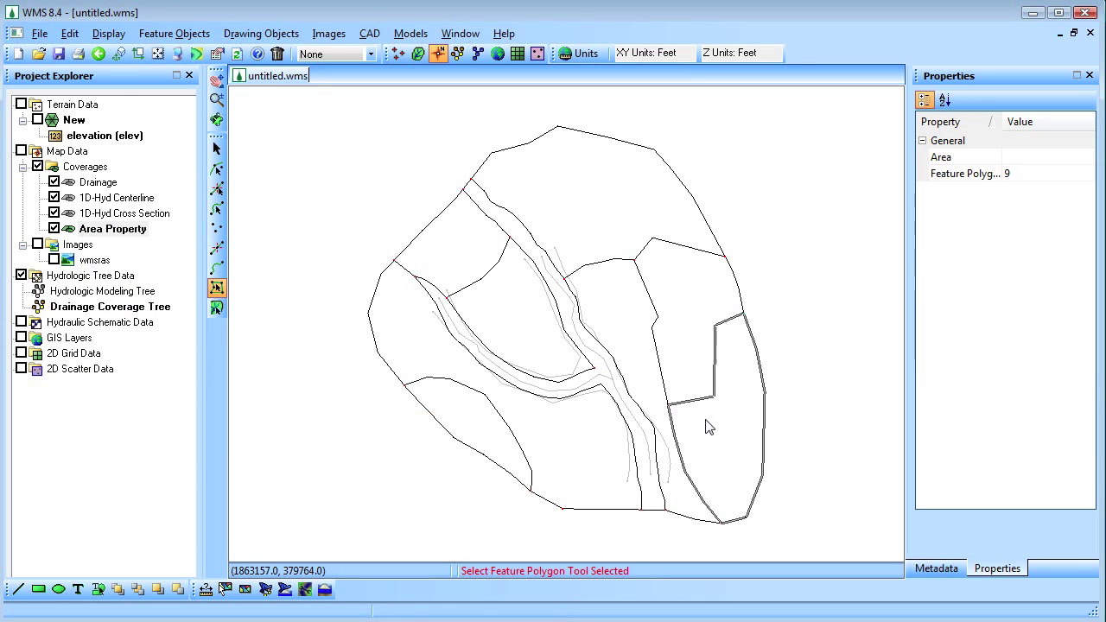
double_click(707, 426)
click(169, 145)
click(217, 171)
click(217, 212)
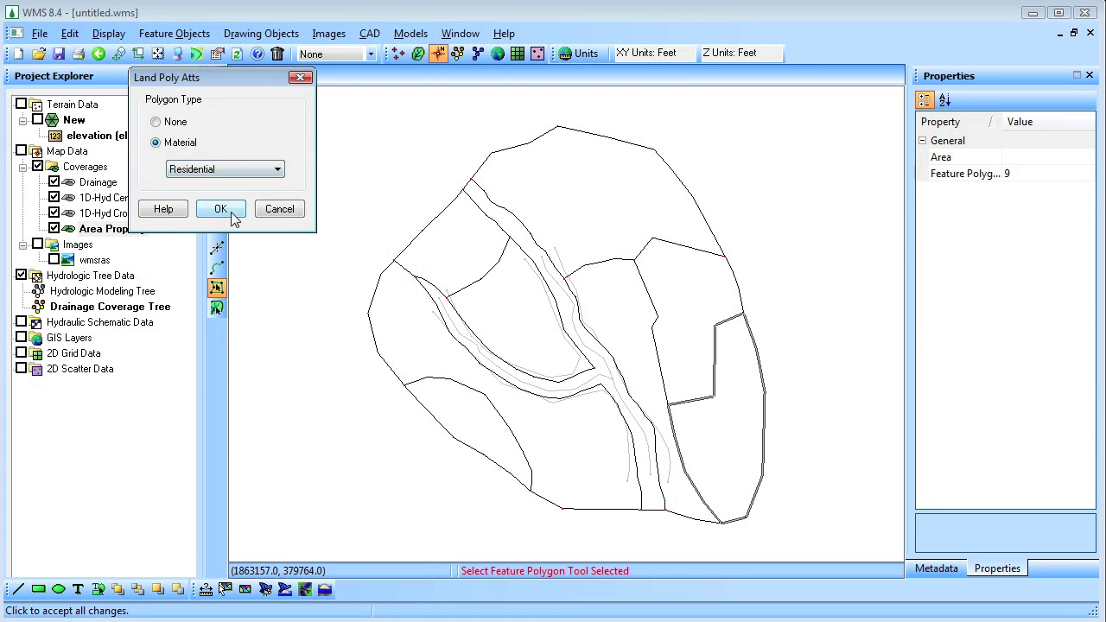
Confirm the southeastern polygon's Residential material and assign Industrial to the adjacent polygon to its northwest.
click(230, 212)
double_click(688, 304)
click(155, 142)
click(208, 169)
click(200, 207)
click(217, 210)
Assign the River material to the branching river channel polygon.
double_click(575, 338)
click(173, 144)
click(215, 171)
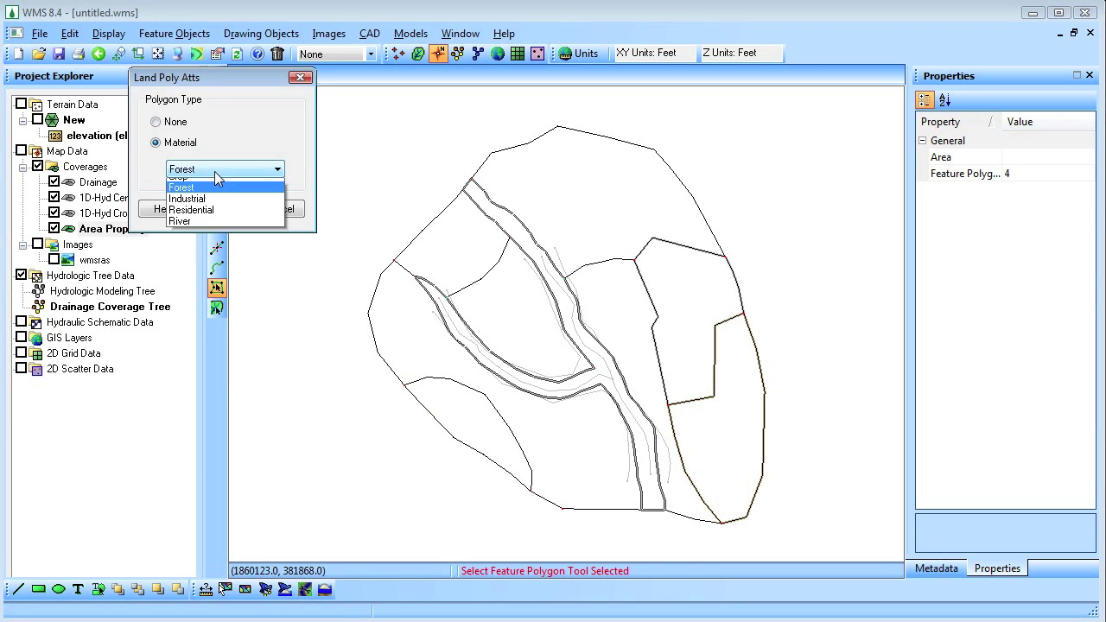
click(182, 221)
click(217, 209)
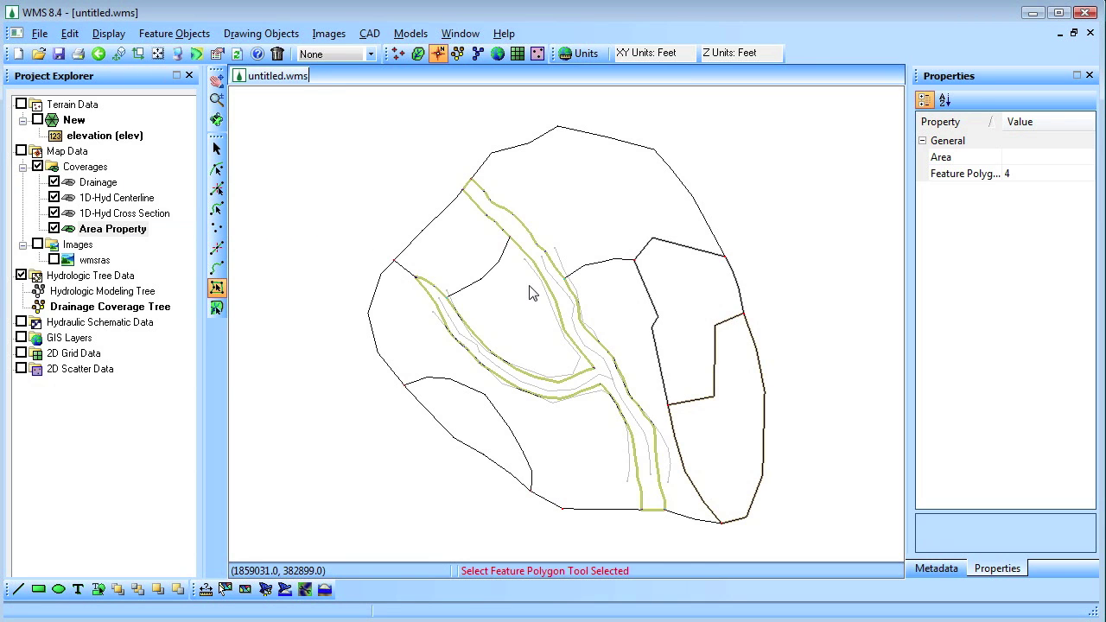
Select the three polygons bordering the river east, between the branches and southwest, and assign them the Crop material.
click(632, 323)
shift+click(546, 319)
shift+click(568, 462)
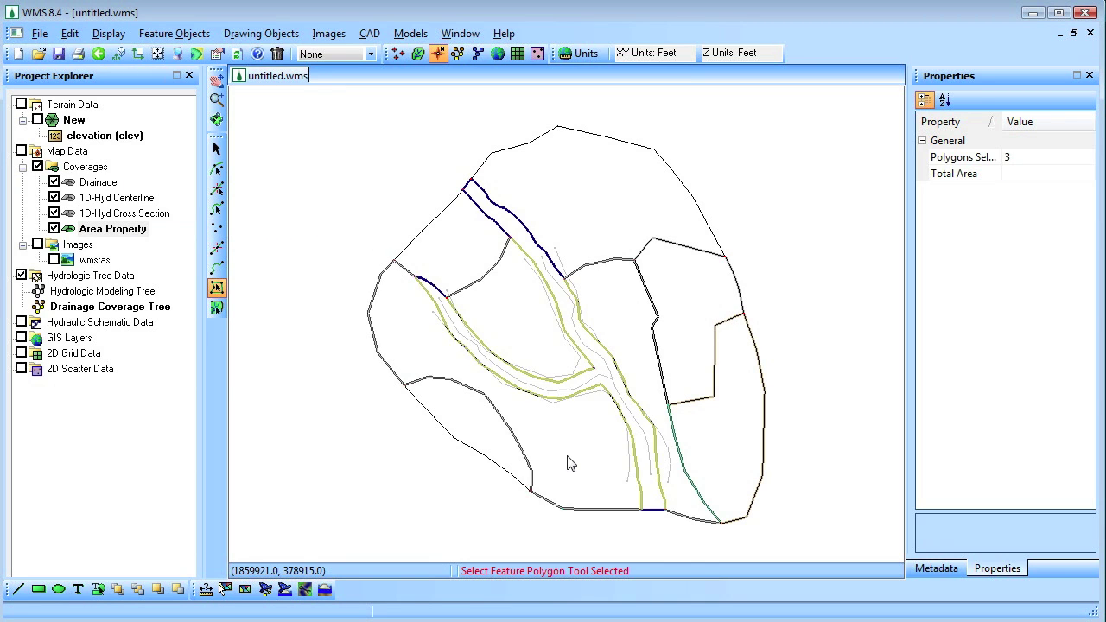
click(150, 38)
click(191, 101)
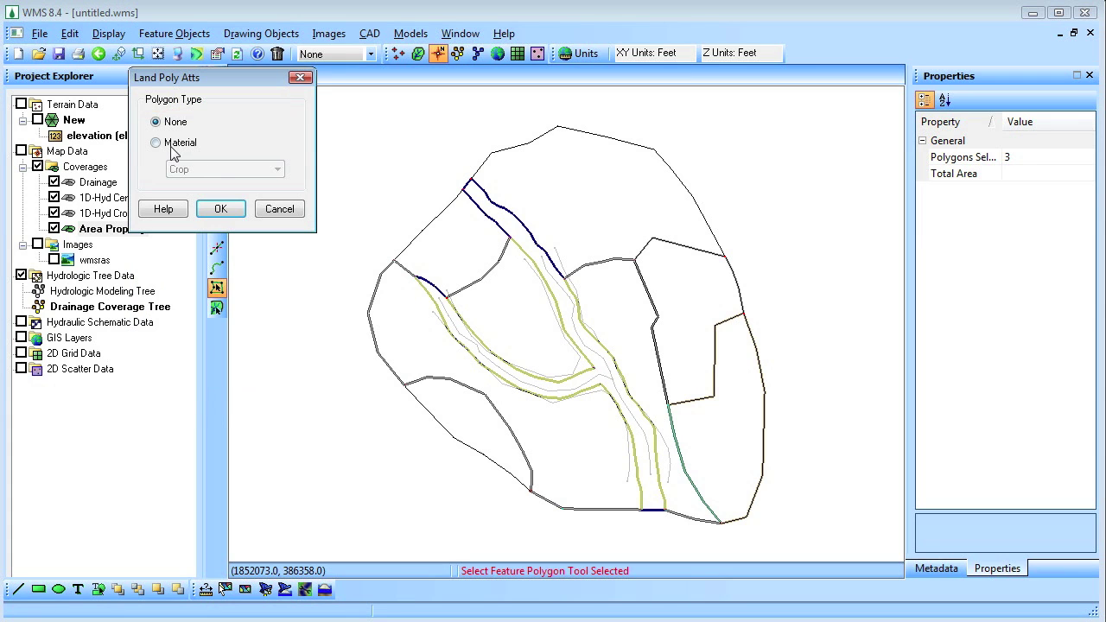
click(171, 147)
click(217, 210)
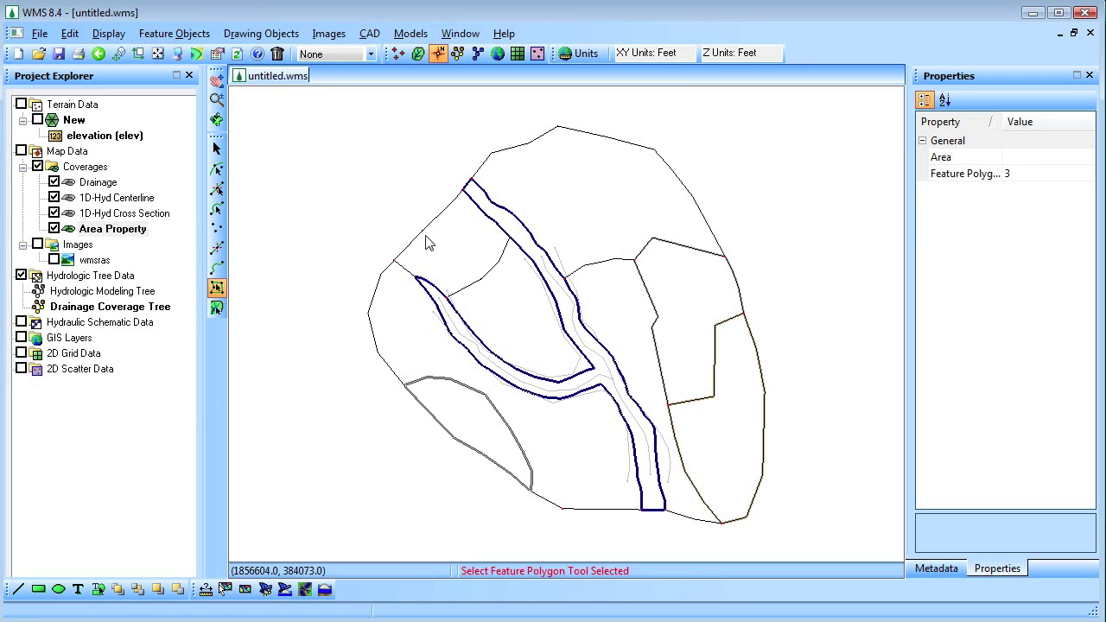
Select the northern, northwestern and small southwestern polygons together and assign them the Forest material.
click(195, 37)
click(190, 101)
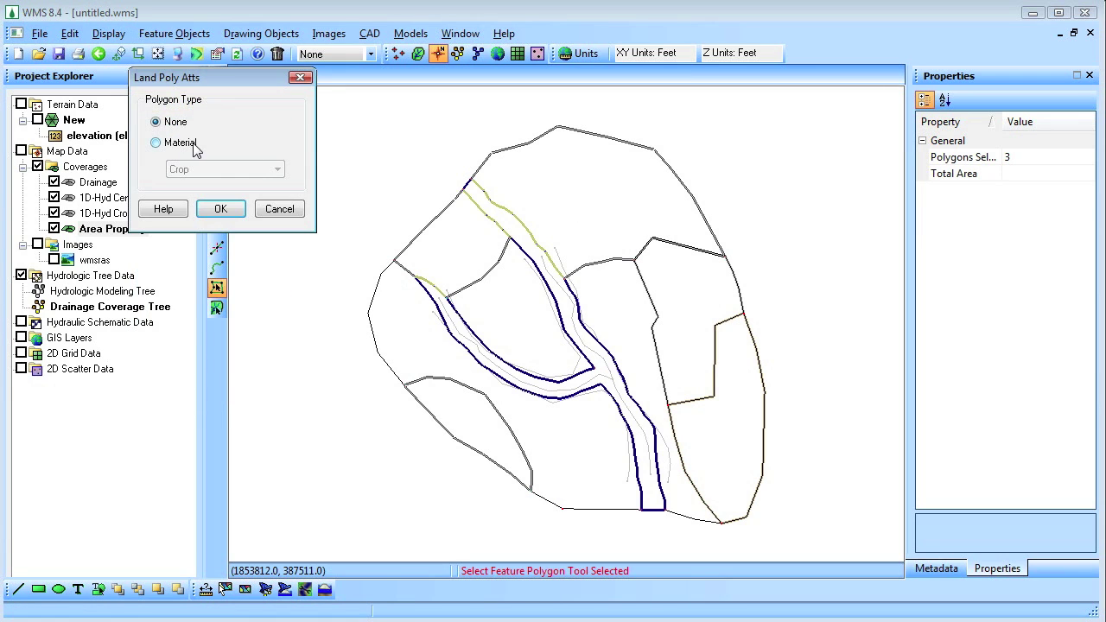
click(157, 143)
click(230, 173)
click(195, 187)
click(227, 213)
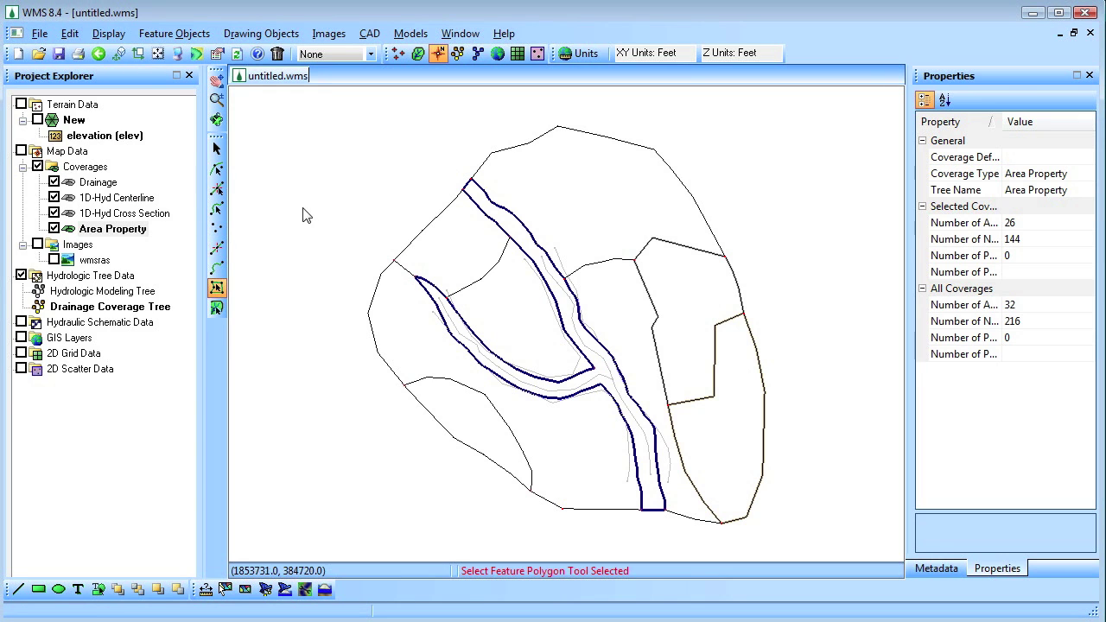
Turn on color fill for the polygons of the Area Property coverage.
click(109, 33)
click(138, 57)
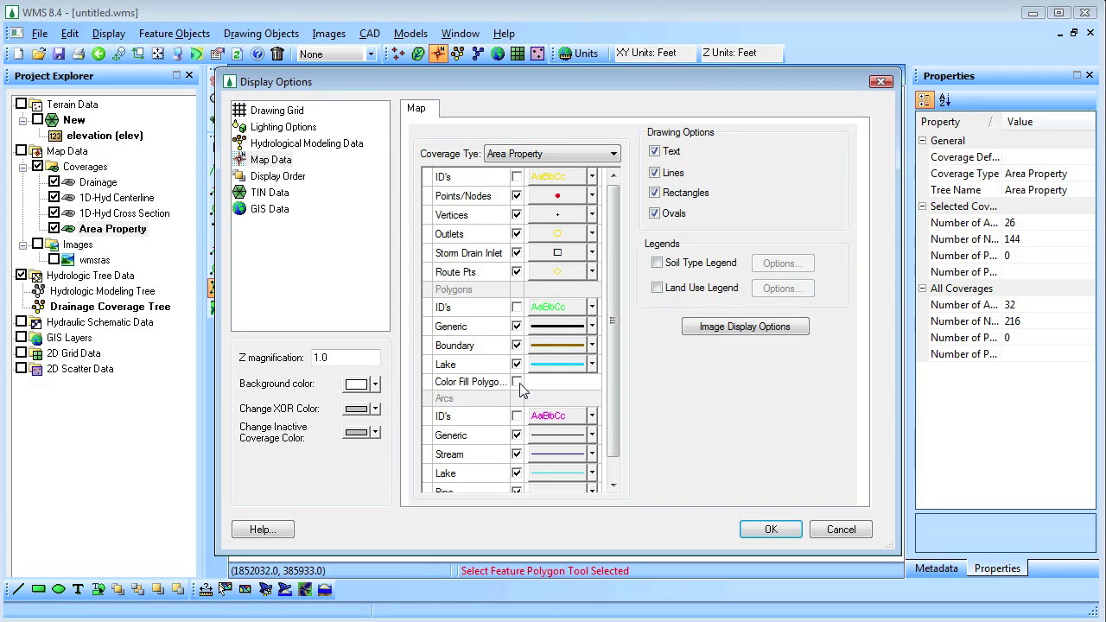
click(770, 530)
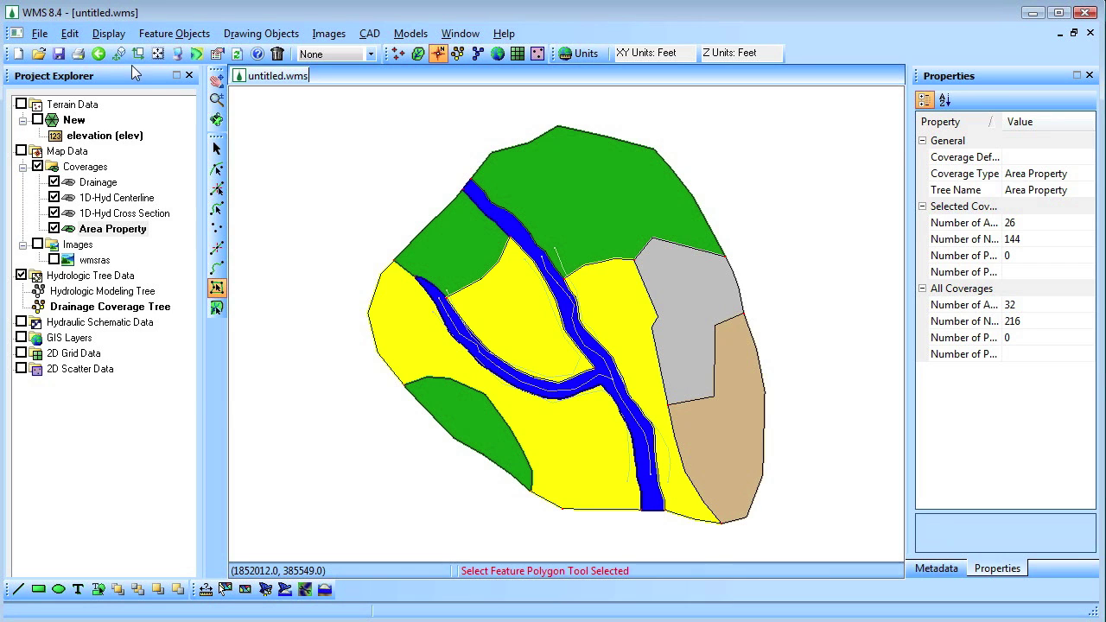
Turn off the polygon color fill and hide the Area Property coverage.
click(173, 34)
mouse_move(111, 34)
click(130, 55)
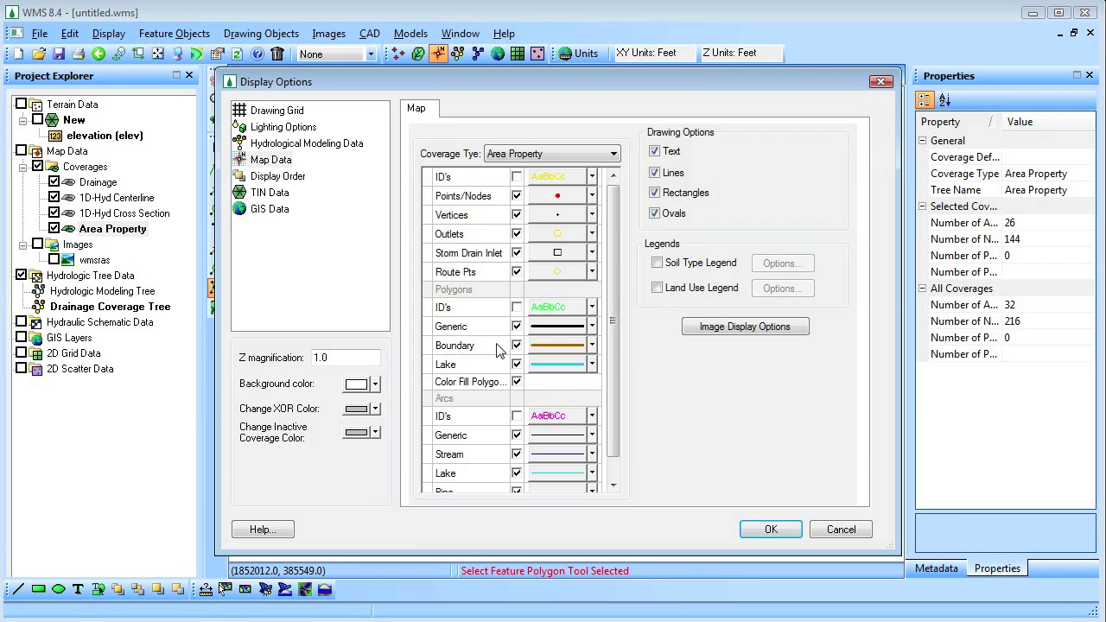
click(771, 529)
click(54, 229)
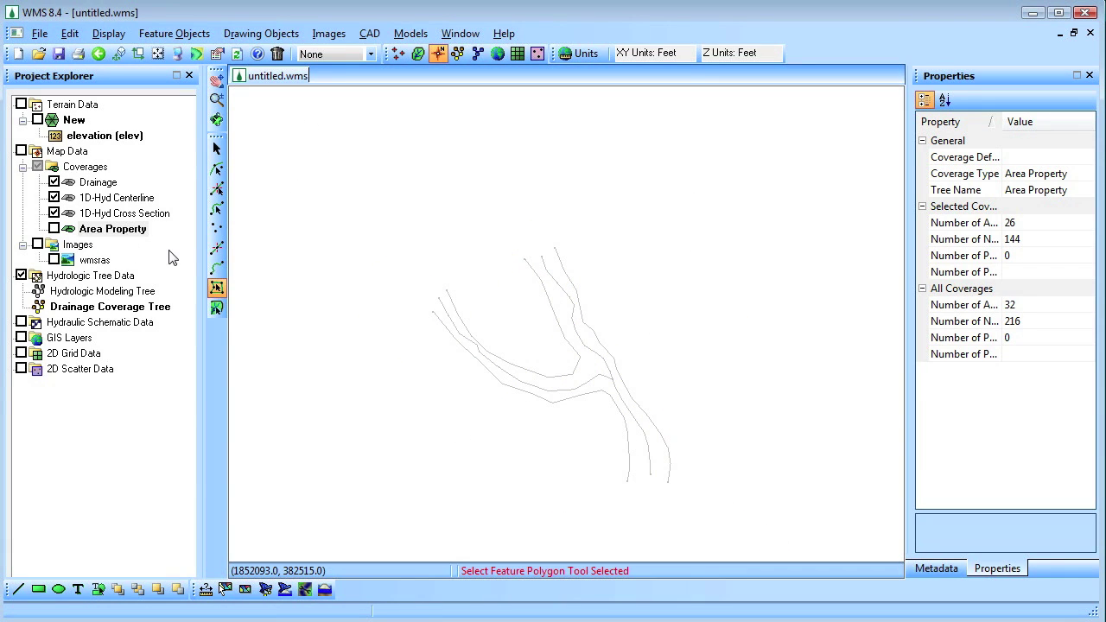
Activate the 1D-Hyd Cross Section coverage and draw three cross-section arcs across the west tributary.
click(125, 213)
click(217, 269)
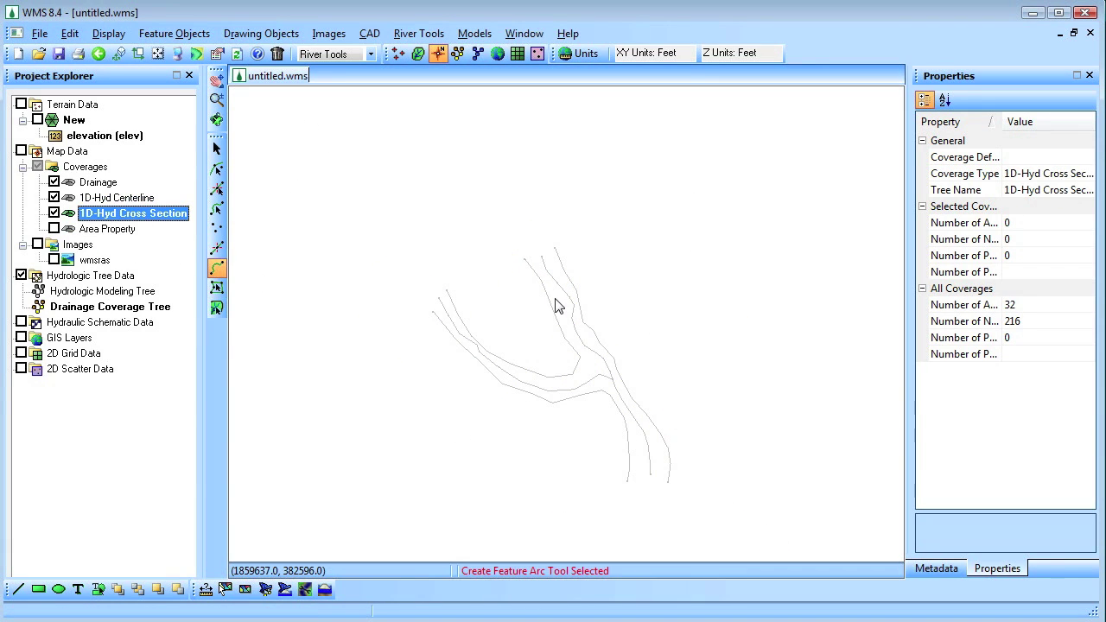
click(440, 339)
double_click(465, 308)
click(521, 403)
double_click(522, 356)
double_click(566, 366)
Draw three cross-section arcs across the main river's upper reach above the junction.
click(520, 273)
double_click(582, 252)
double_click(587, 284)
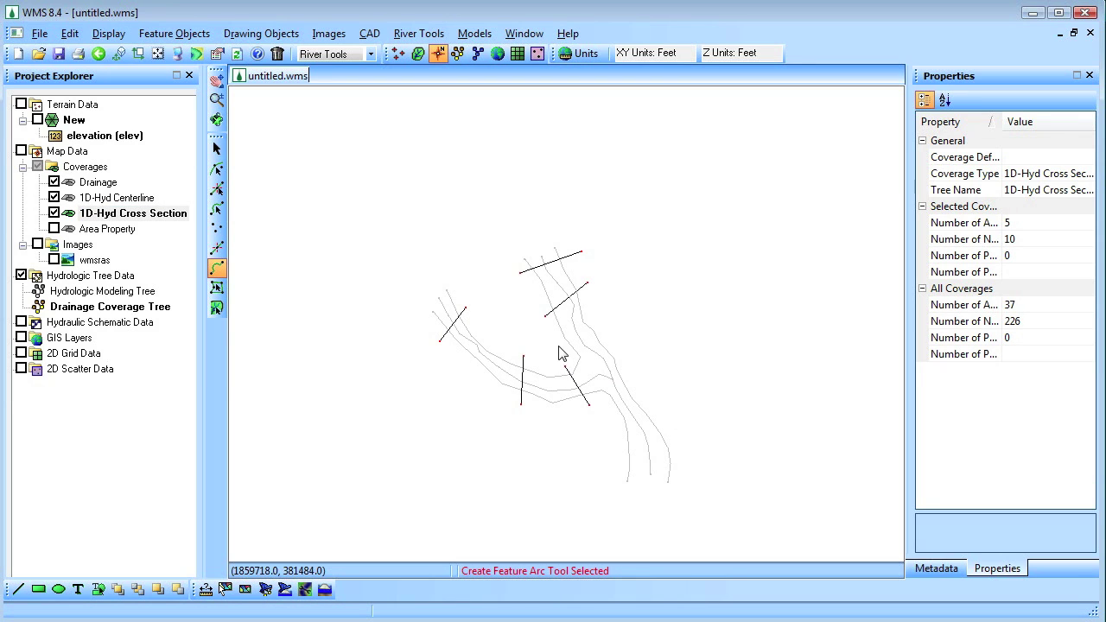
double_click(616, 334)
Draw three cross-section arcs across the main river's lower reach below the junction.
double_click(641, 386)
click(612, 437)
double_click(673, 415)
double_click(690, 464)
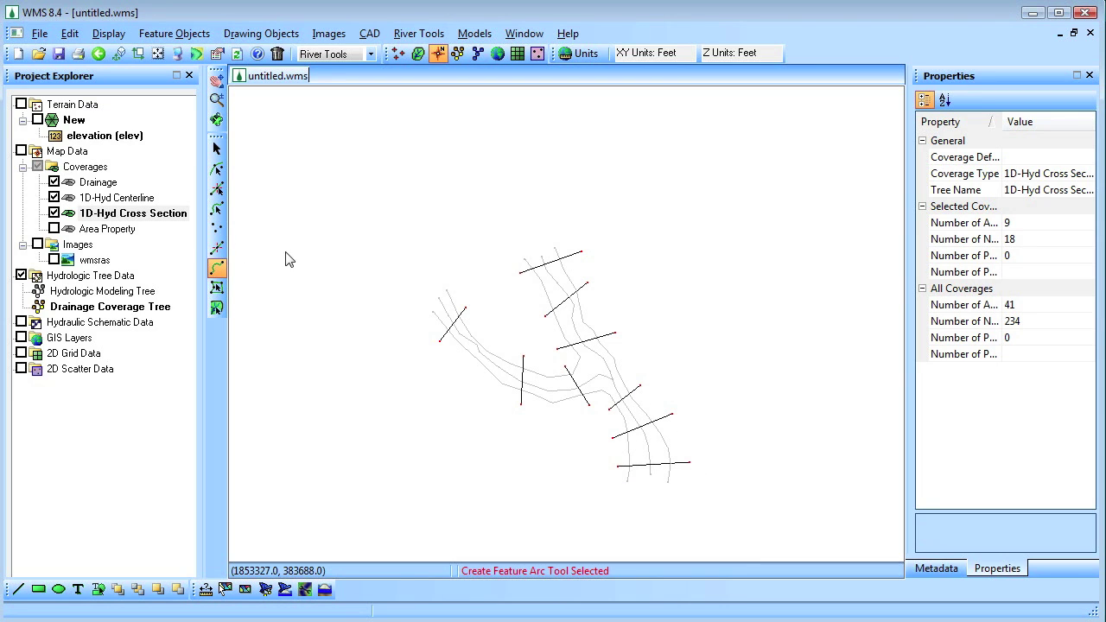
Extract all cross sections into the xsecs4 database, using the 1D-Hyd Centerline arcs for point properties and the Area Property material zones.
click(418, 34)
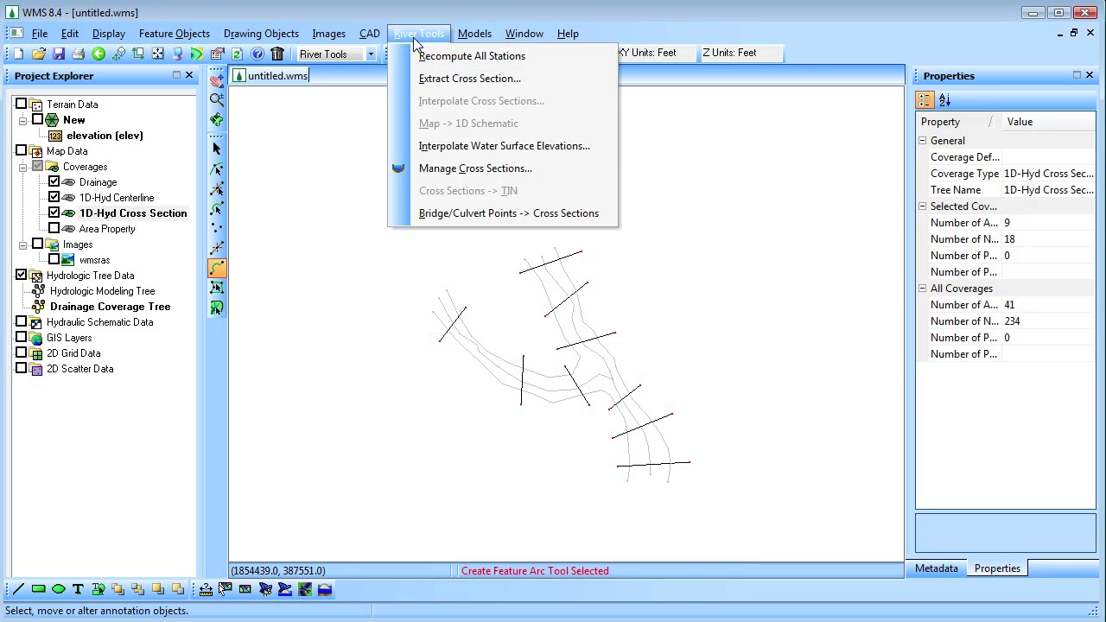
click(434, 80)
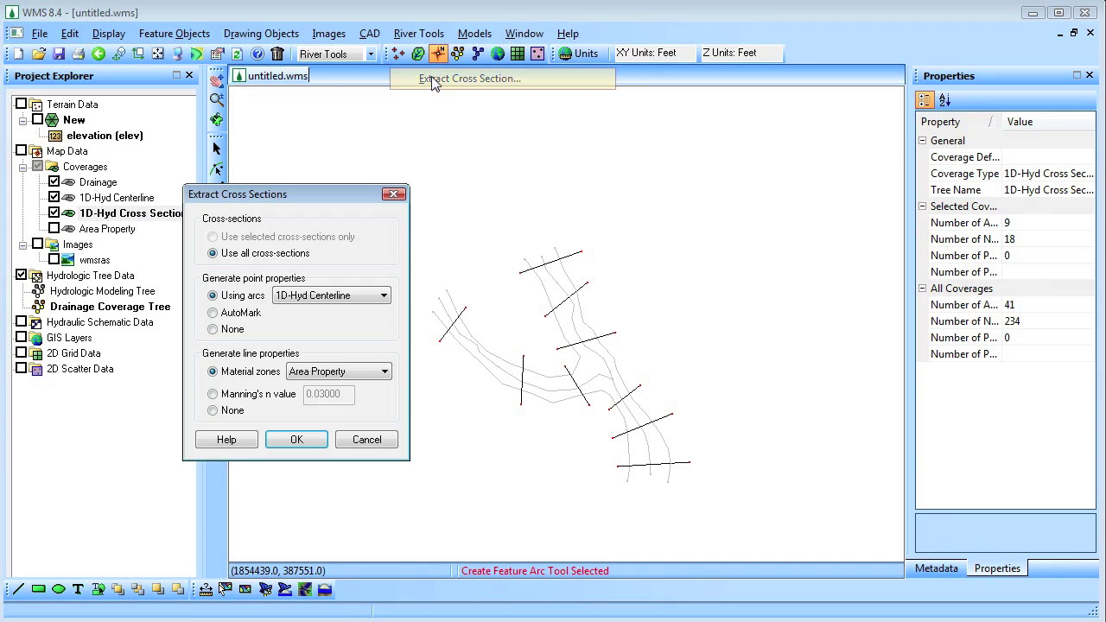
click(295, 440)
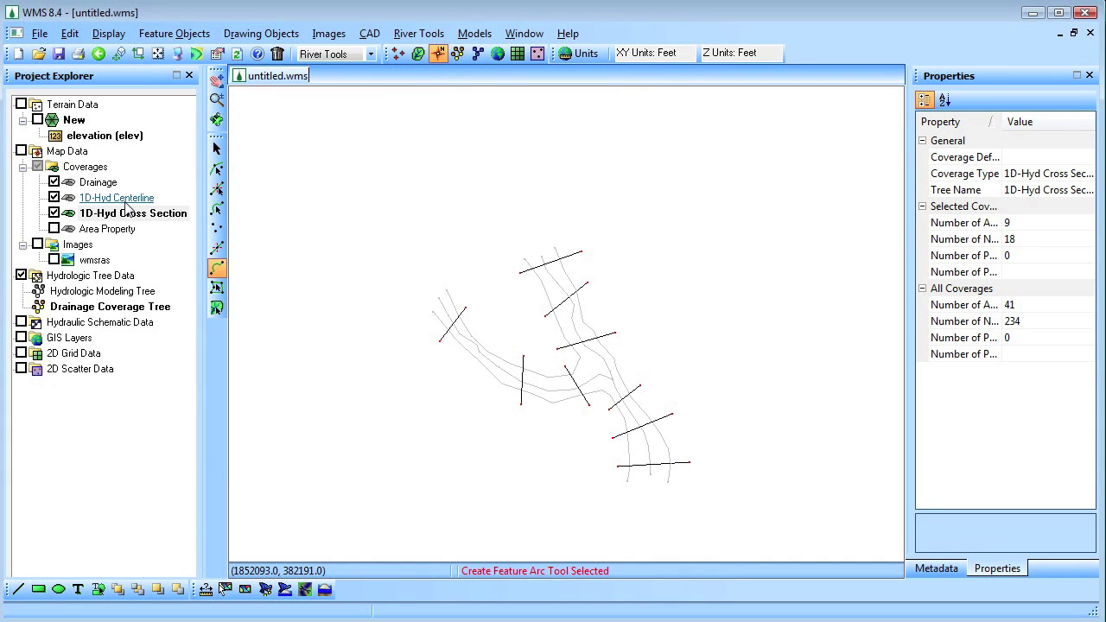
Examine the attributes, assigned profile and geometry of the northernmost cross section on the upper reach, leaving them unedited.
click(217, 209)
double_click(560, 263)
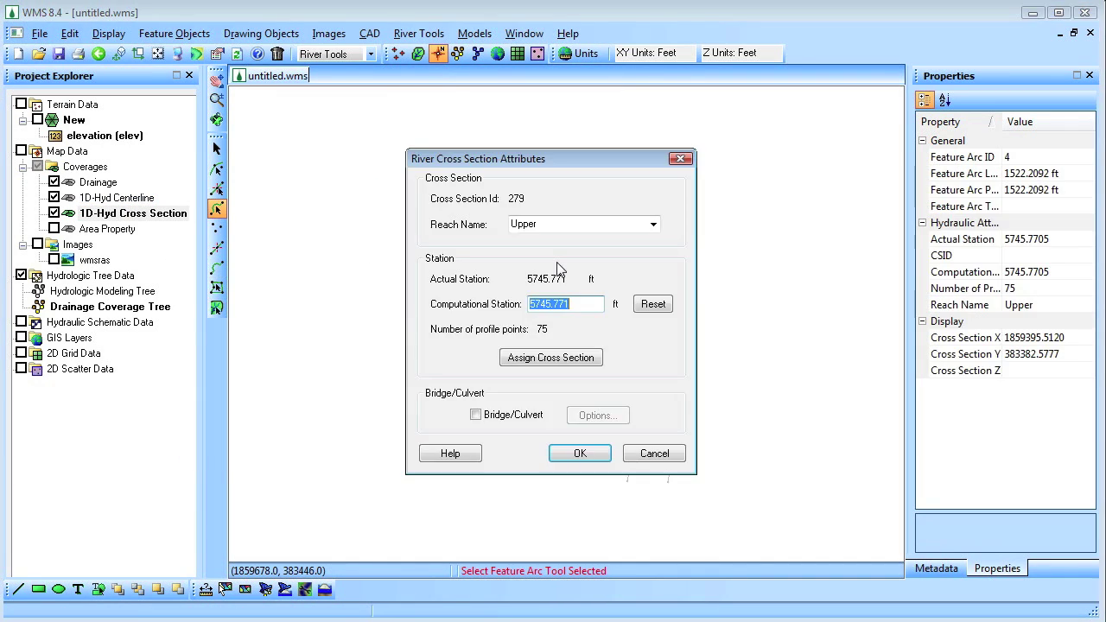
click(550, 358)
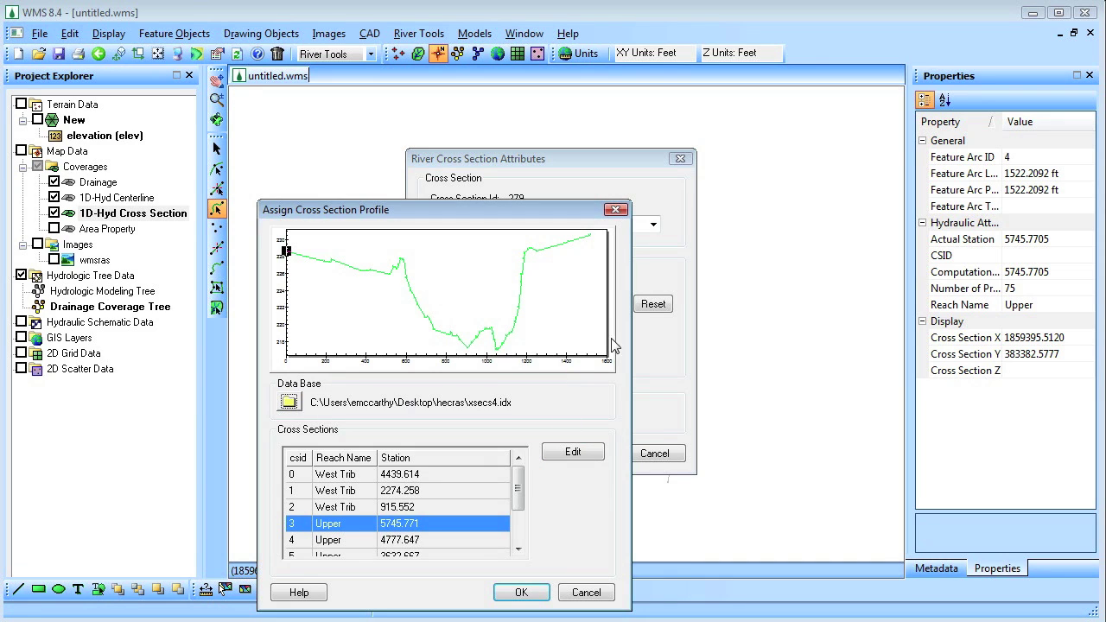
click(588, 455)
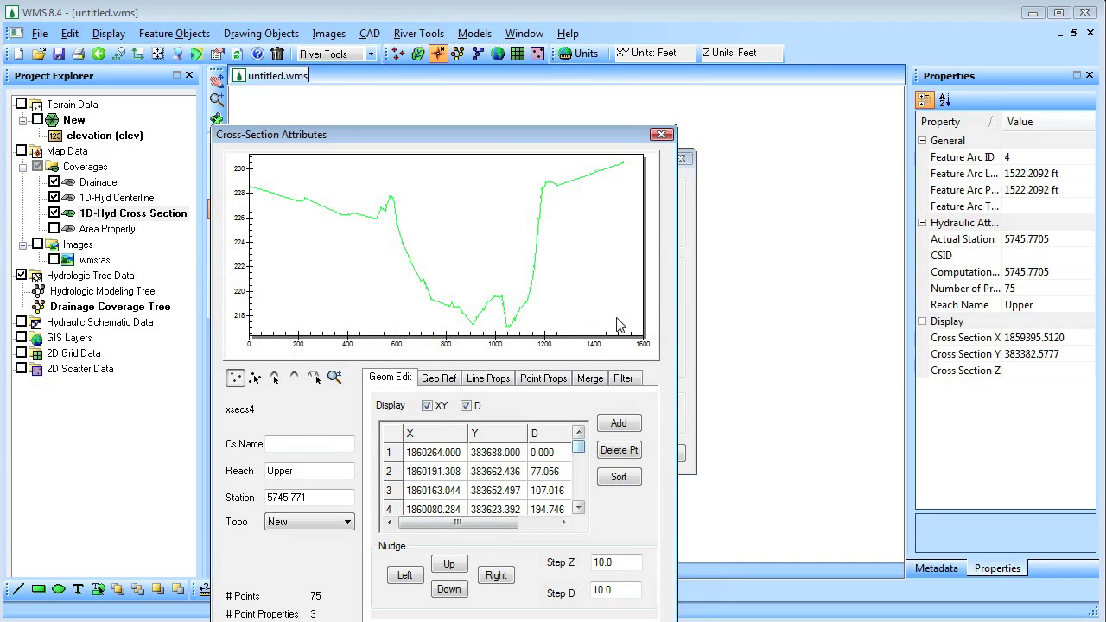
click(662, 135)
click(613, 206)
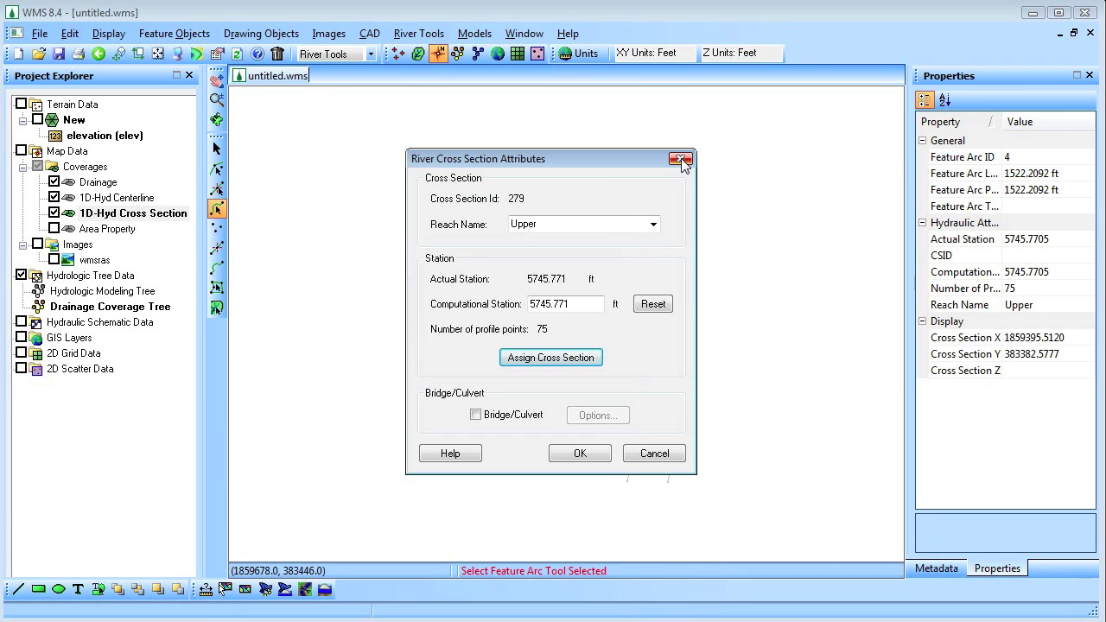
click(681, 160)
Activate the 1D-Hyd Centerline coverage and convert the map data to a 1D schematic.
click(121, 198)
click(419, 33)
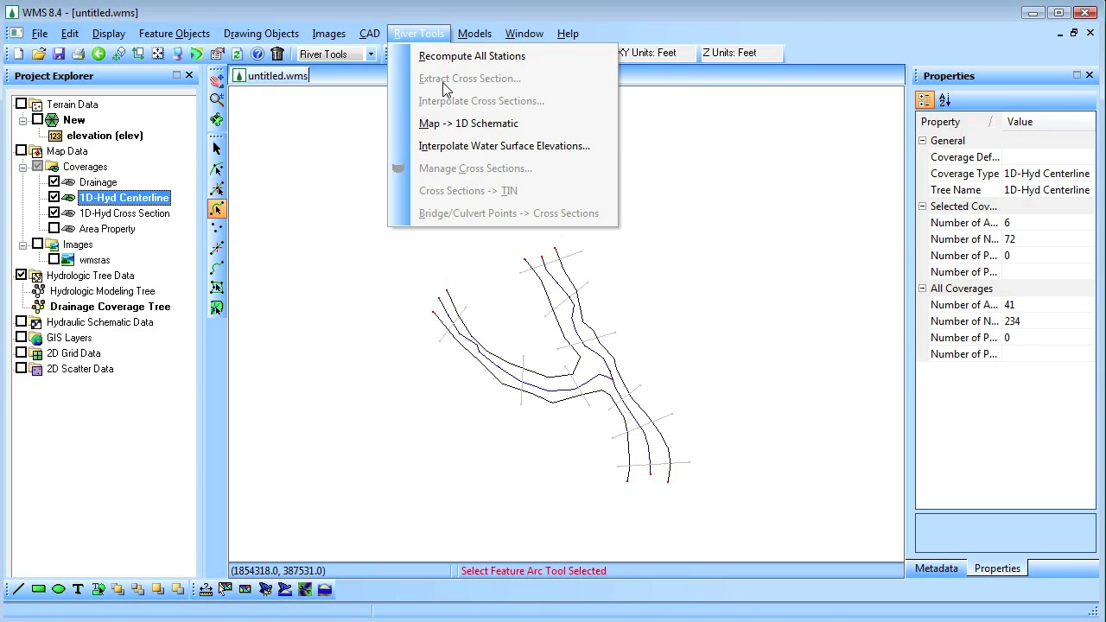
click(468, 123)
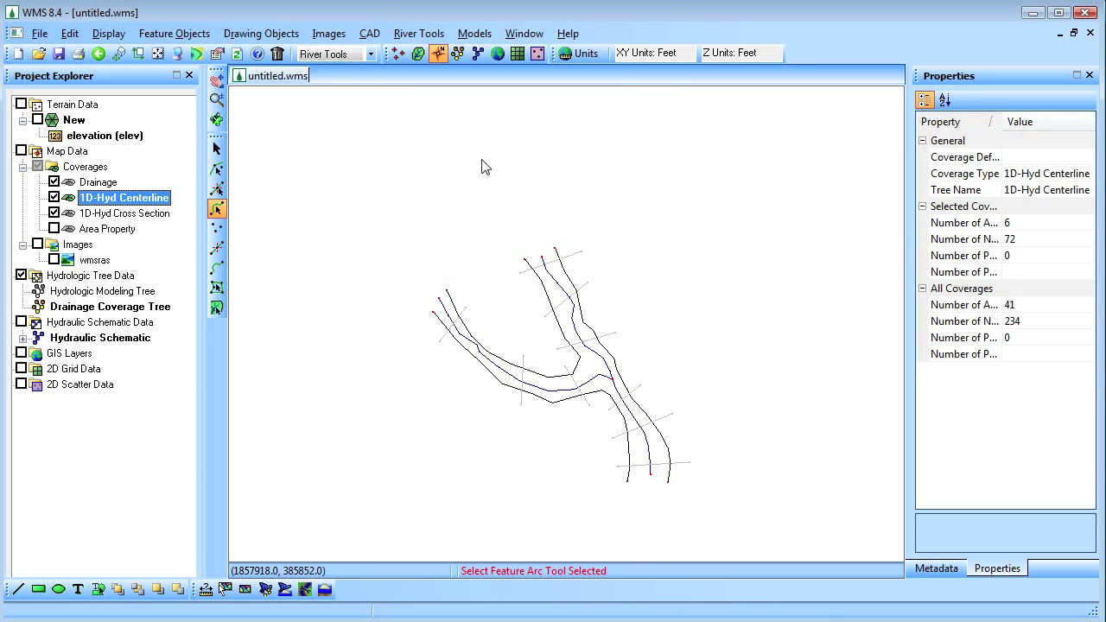
Switch to the river module and review and accept the HEC-RAS roughness values of the materials.
click(478, 53)
click(160, 32)
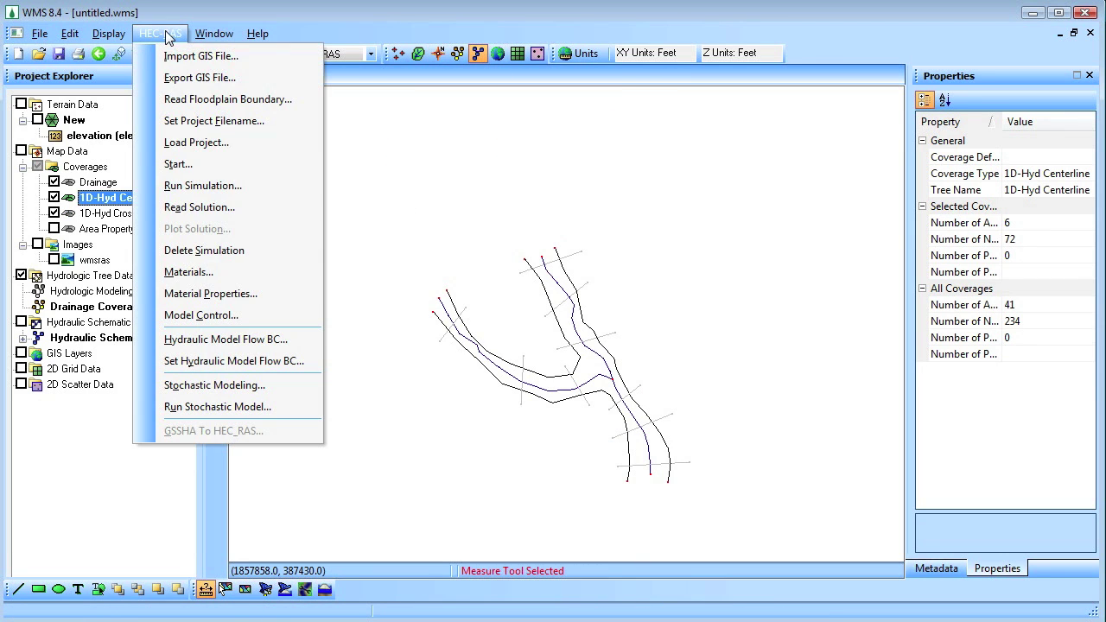
click(244, 295)
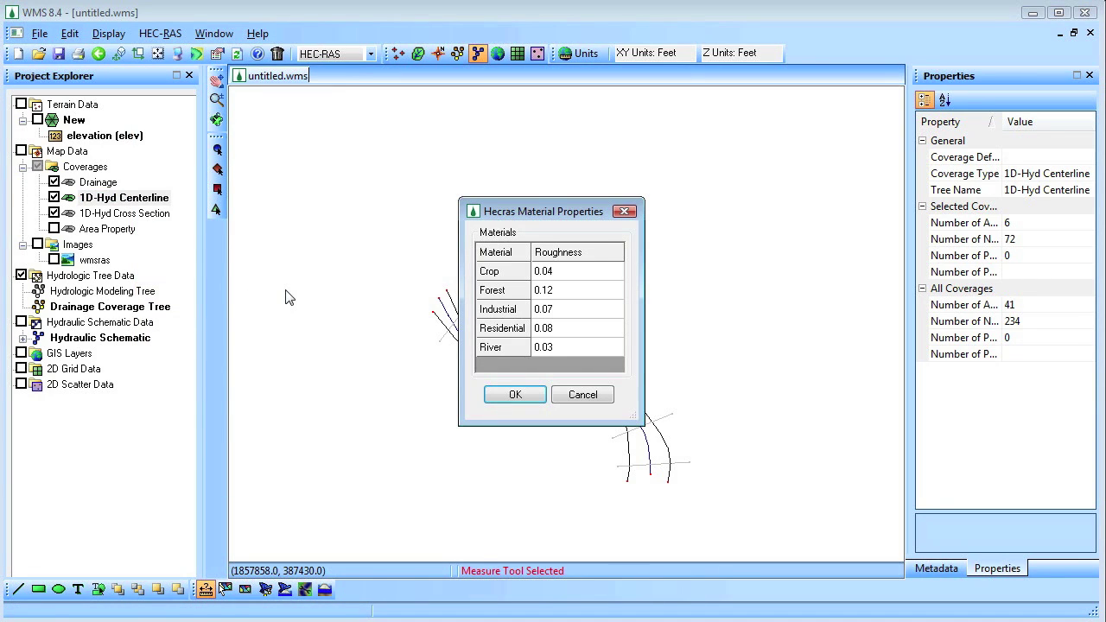
click(510, 394)
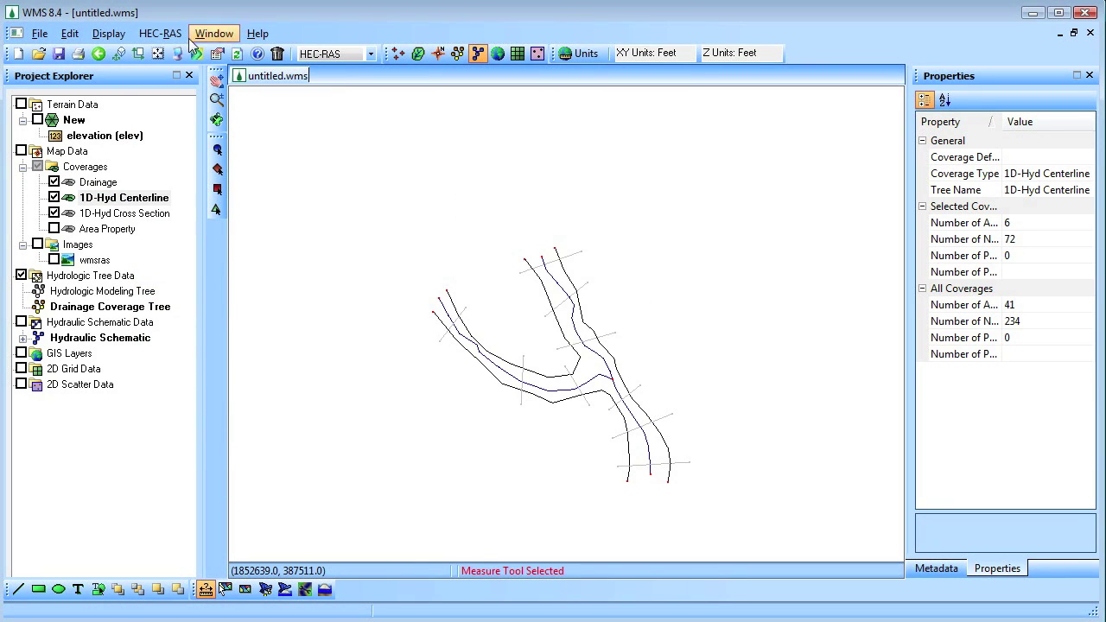
Set the roughness option of the xsecs4 database to Materials in the HEC-RAS model control.
click(160, 33)
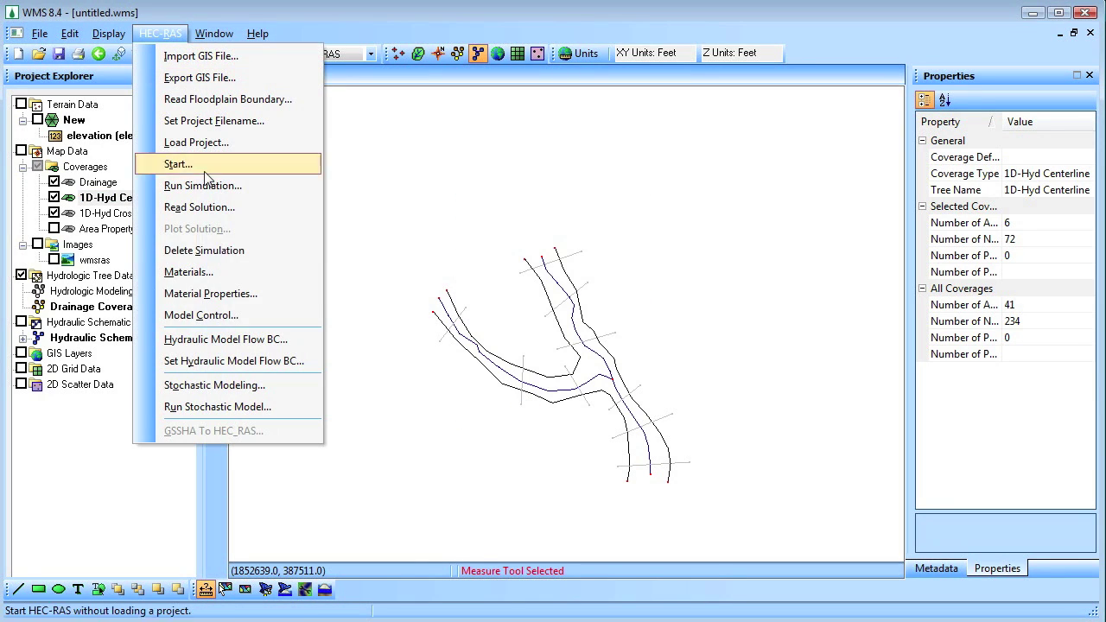
click(255, 313)
click(574, 306)
click(637, 308)
click(605, 315)
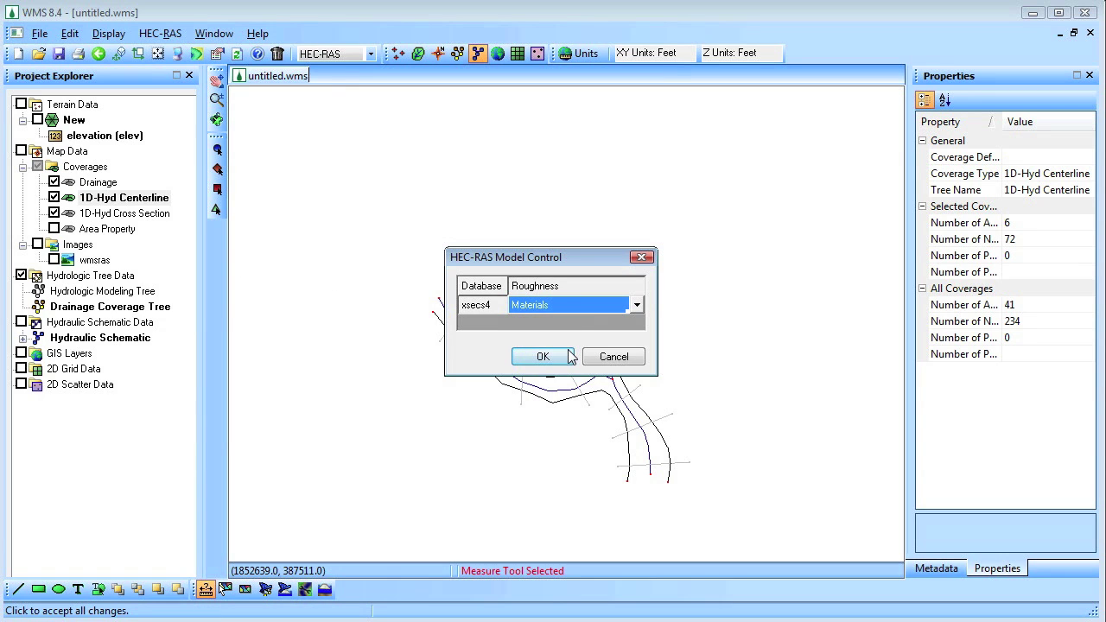
click(543, 357)
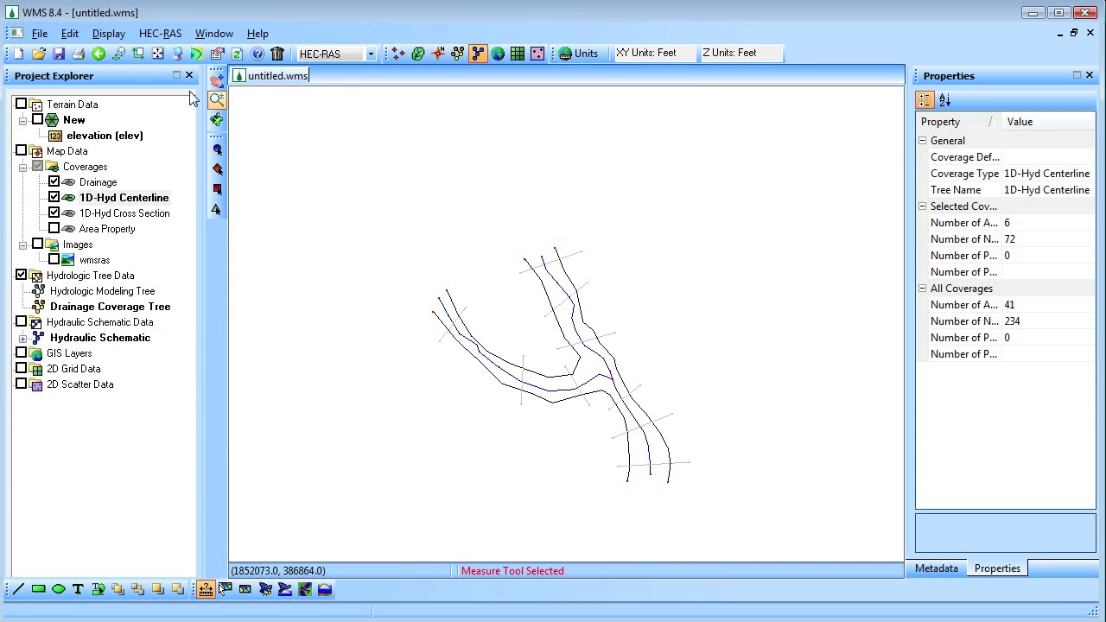
Export the HEC-RAS GIS file as hecras.prj in the hecras folder and open the project's geometric data in HEC-RAS.
click(159, 35)
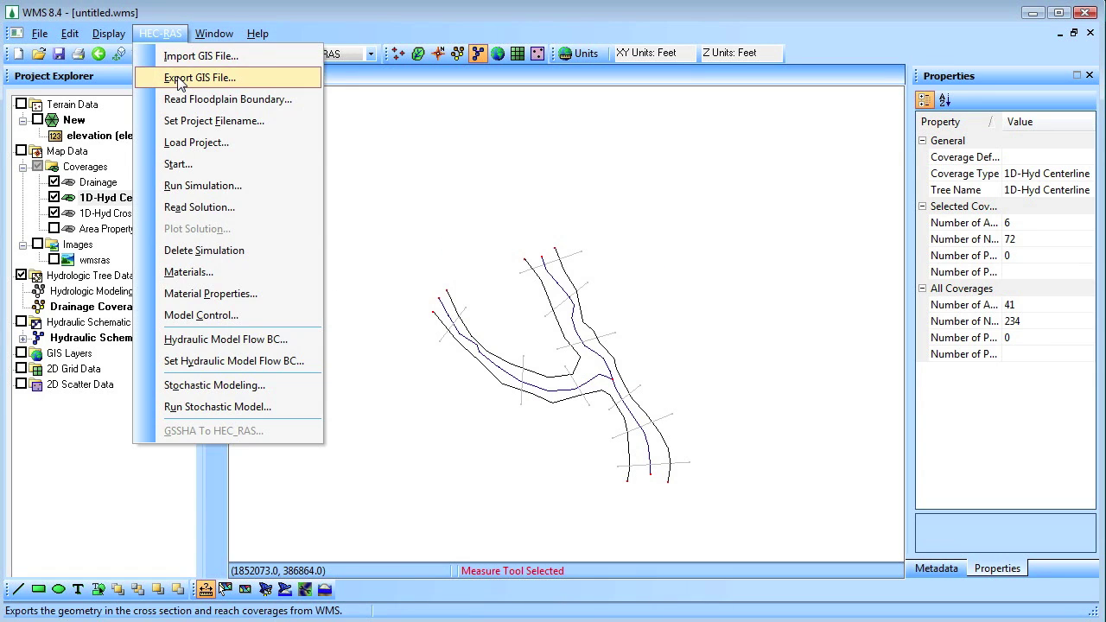
click(179, 78)
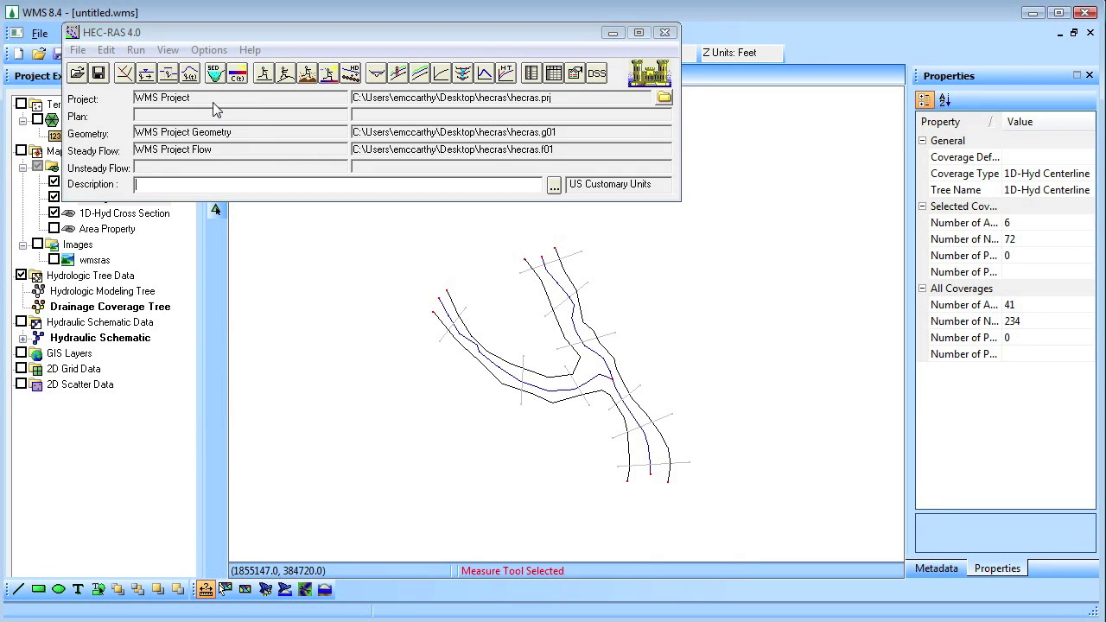
click(105, 50)
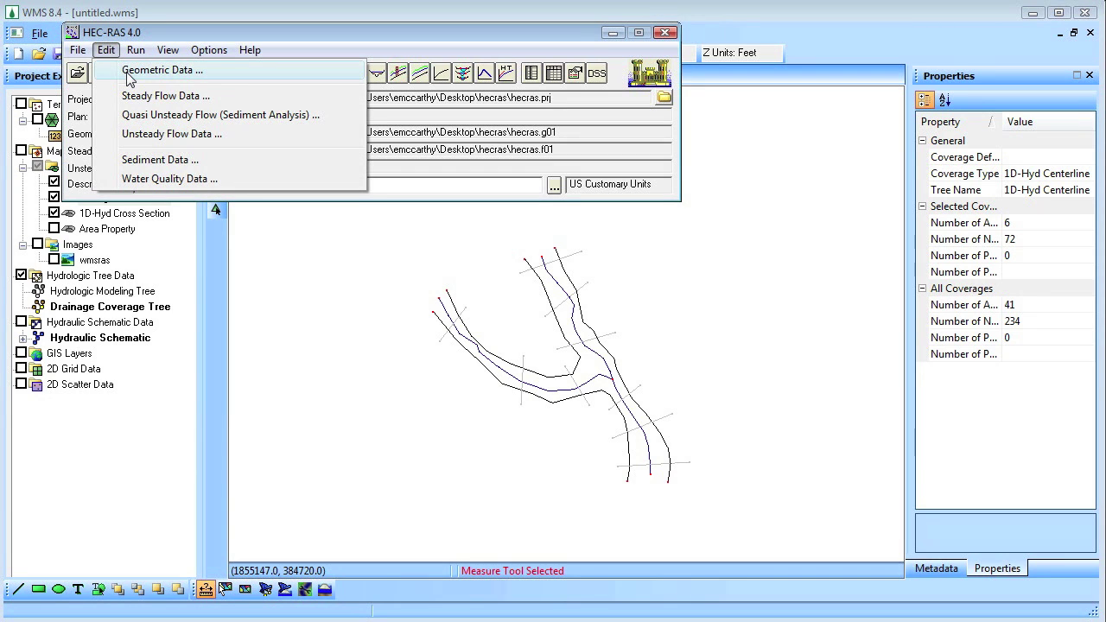
click(129, 72)
Edit junction 5, measure the centerline distance from West Trib to Main Lower in WMS, and set the West Trib junction length to 1447 ft.
click(709, 335)
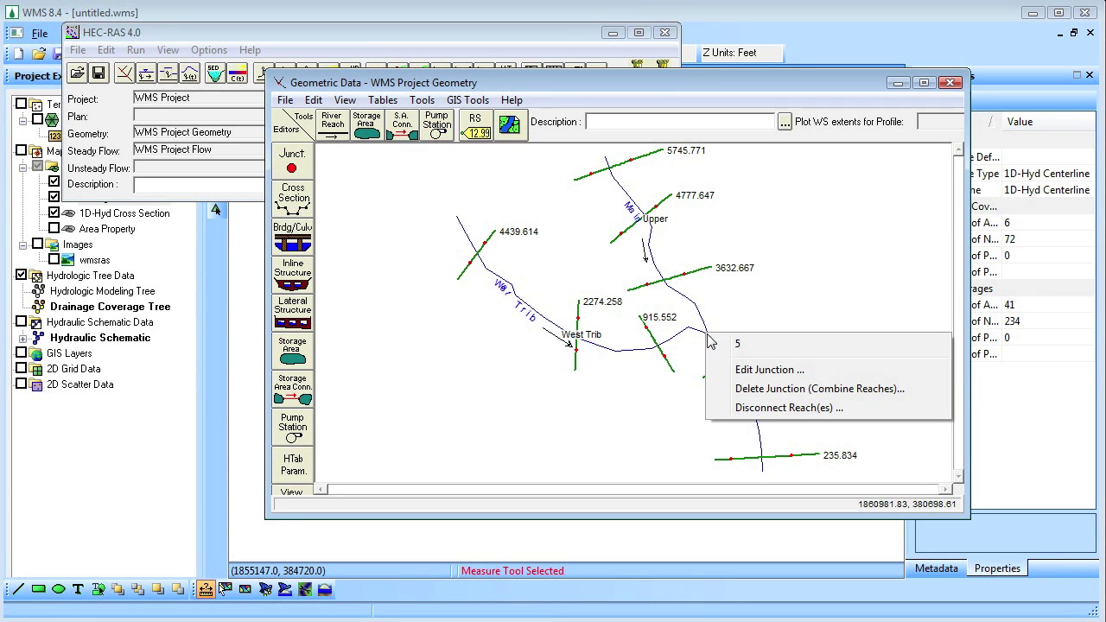
click(768, 370)
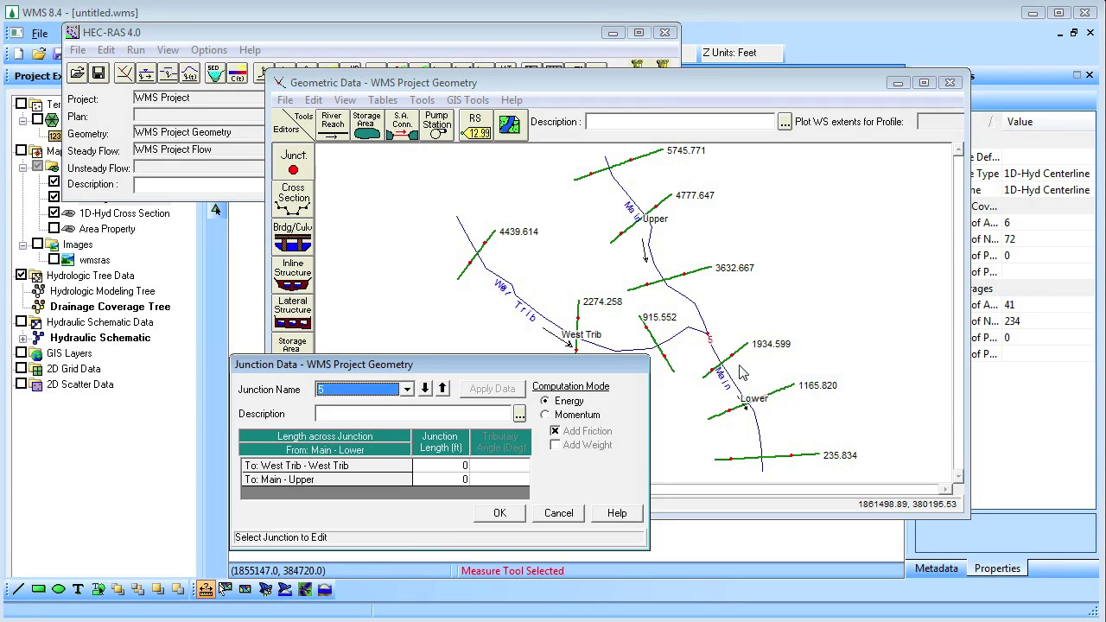
click(722, 593)
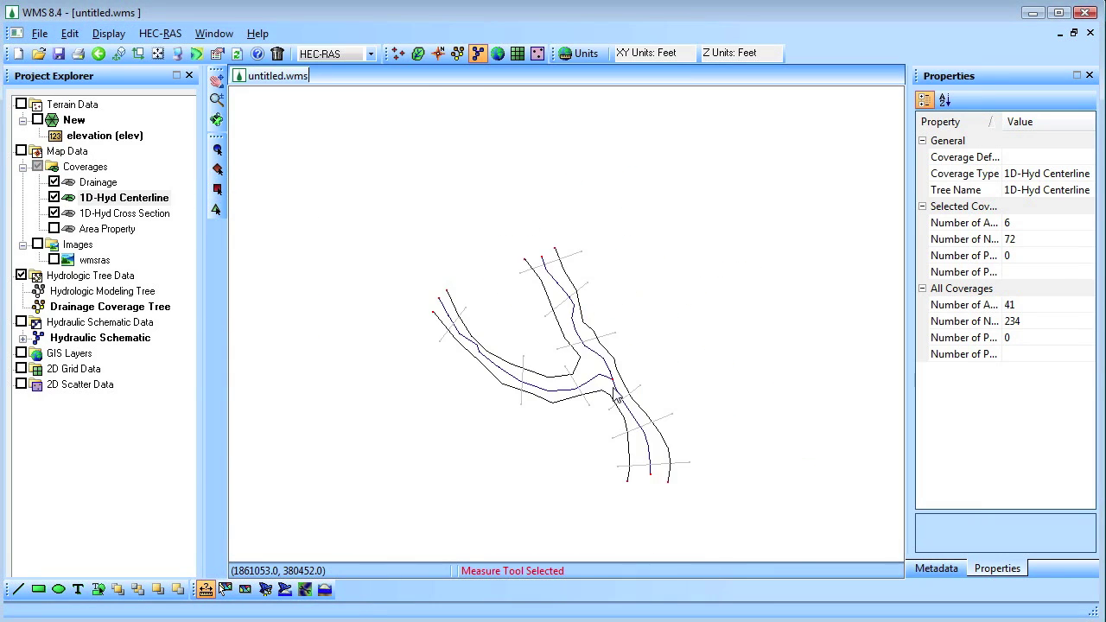
scroll(395, 415, up, 3)
mouse_move(399, 417)
mouse_down()
mouse_move(546, 330)
mouse_move(647, 366)
mouse_move(709, 511)
mouse_up()
key(alt+Tab)
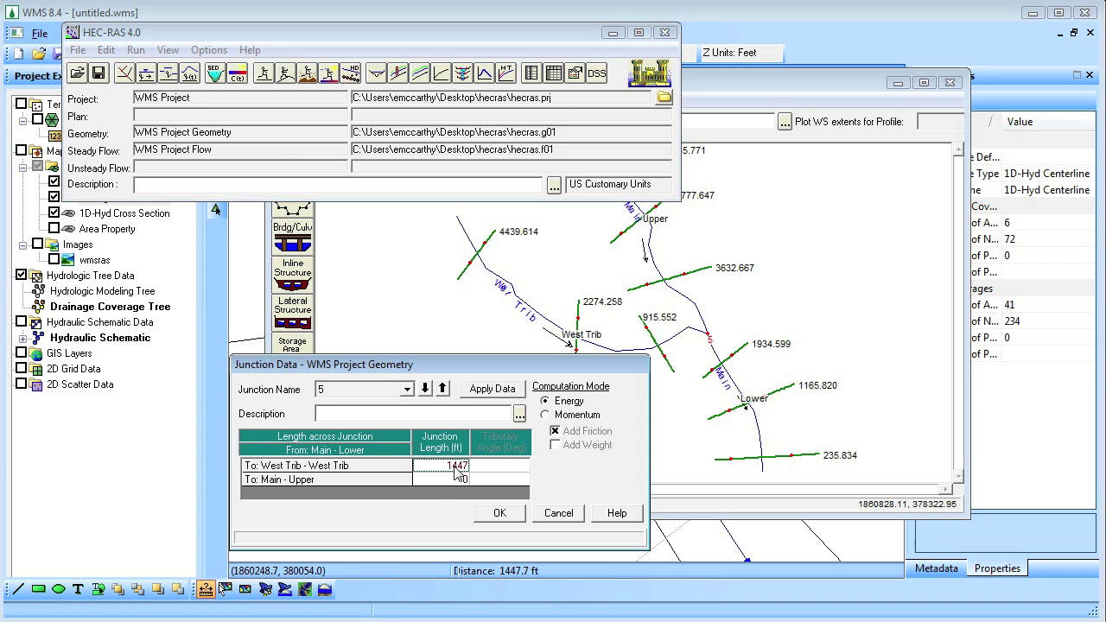
Measure the distance across the junction from Main Upper in WMS, set that junction length to 1706 ft, and close the geometric data.
click(638, 587)
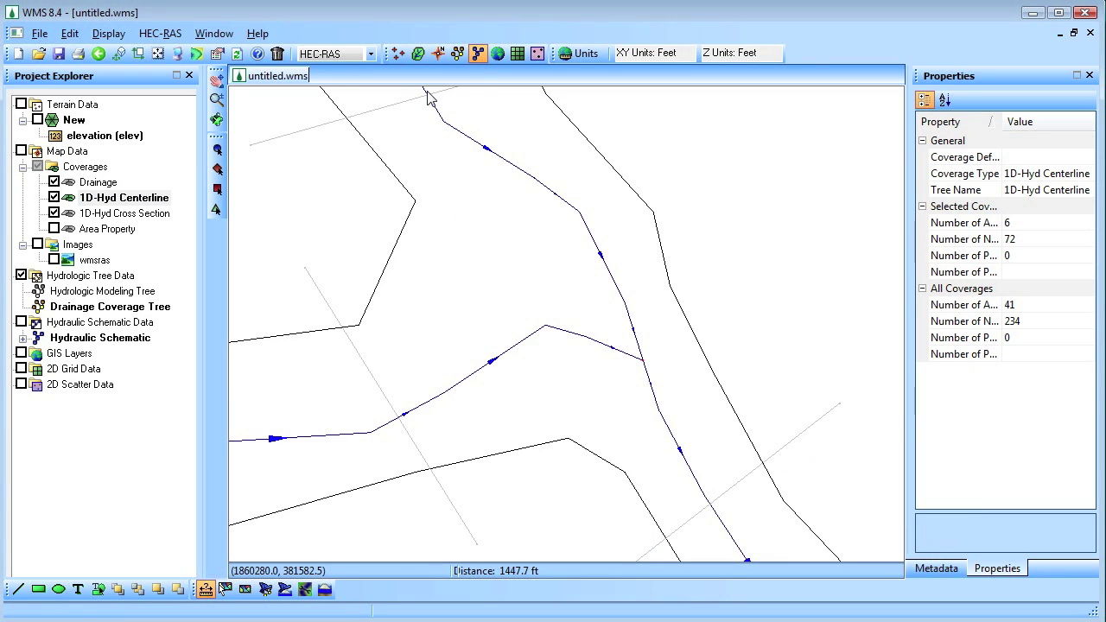
mouse_move(427, 96)
mouse_down()
mouse_move(585, 222)
mouse_move(642, 341)
mouse_up()
drag(698, 501, 711, 513)
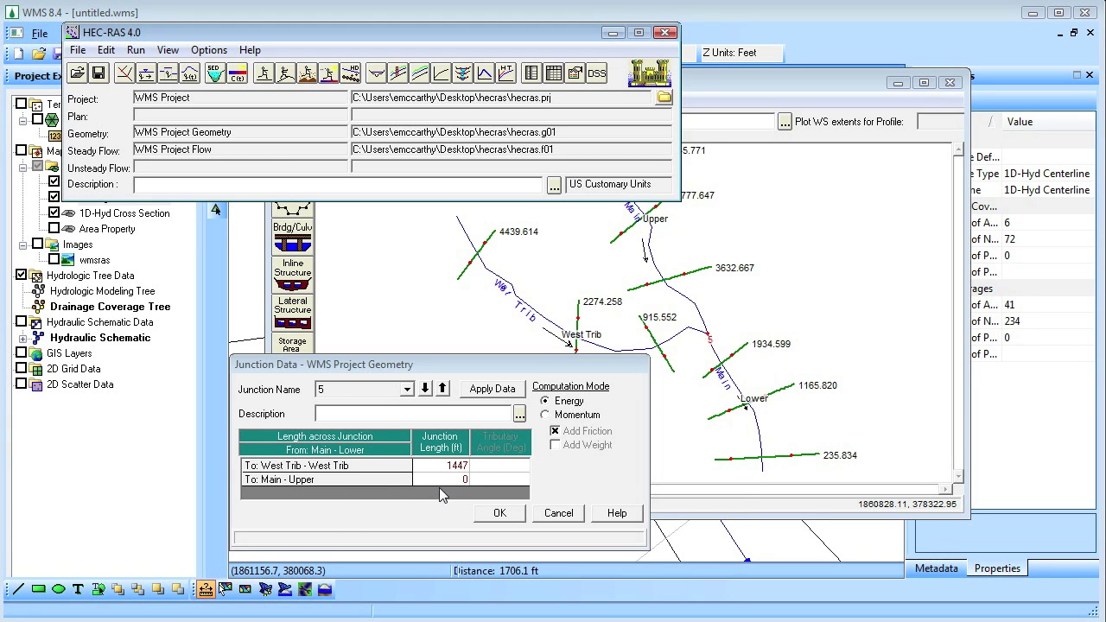
click(444, 483)
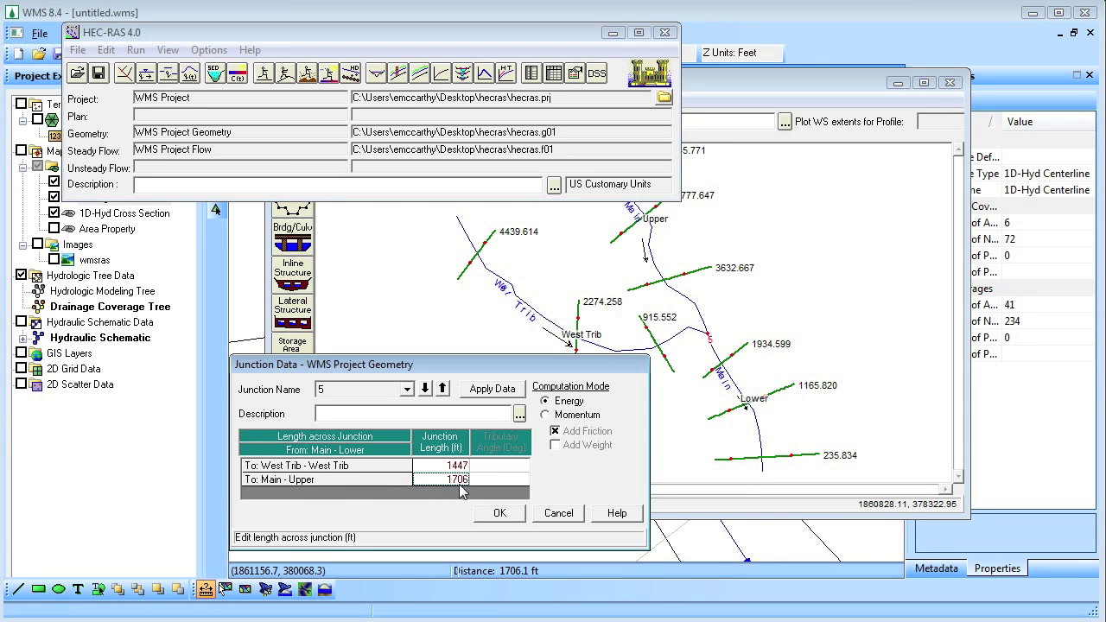
click(501, 515)
click(949, 83)
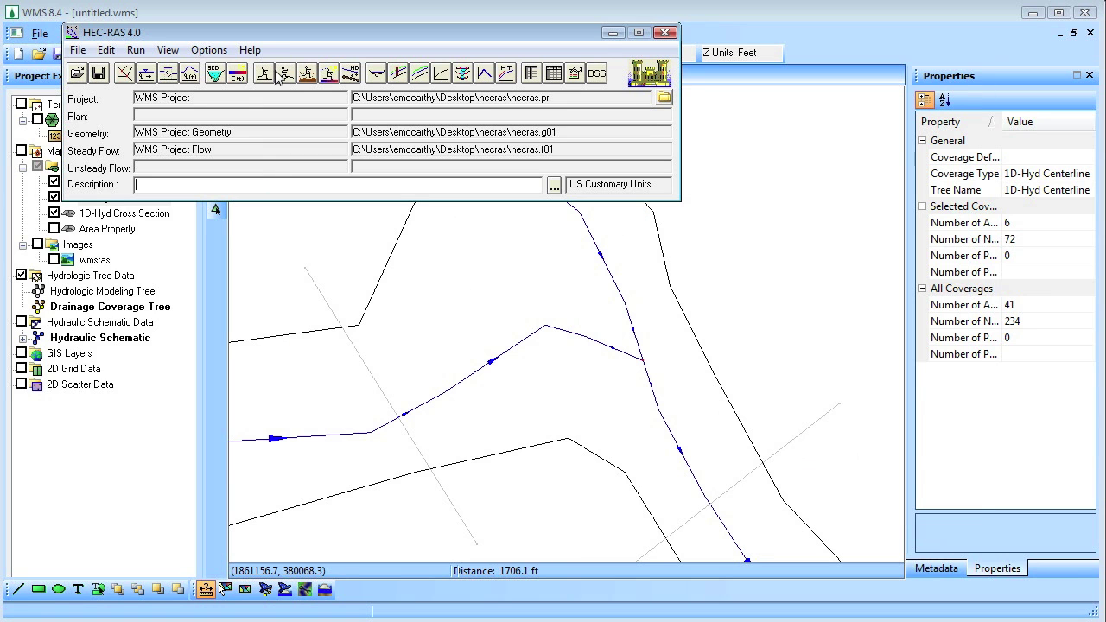
In the steady flow data, enter PF 1 flow rates of 4000 for Main Upper, 5000 for Main Lower and 1000 for West Trib.
click(106, 50)
click(136, 101)
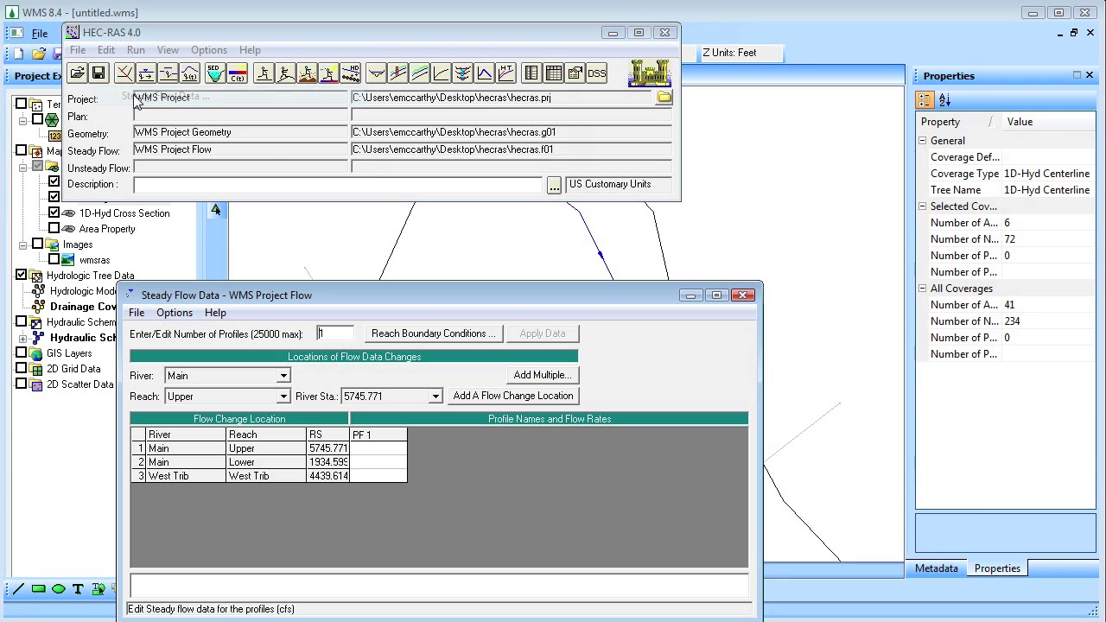
click(386, 452)
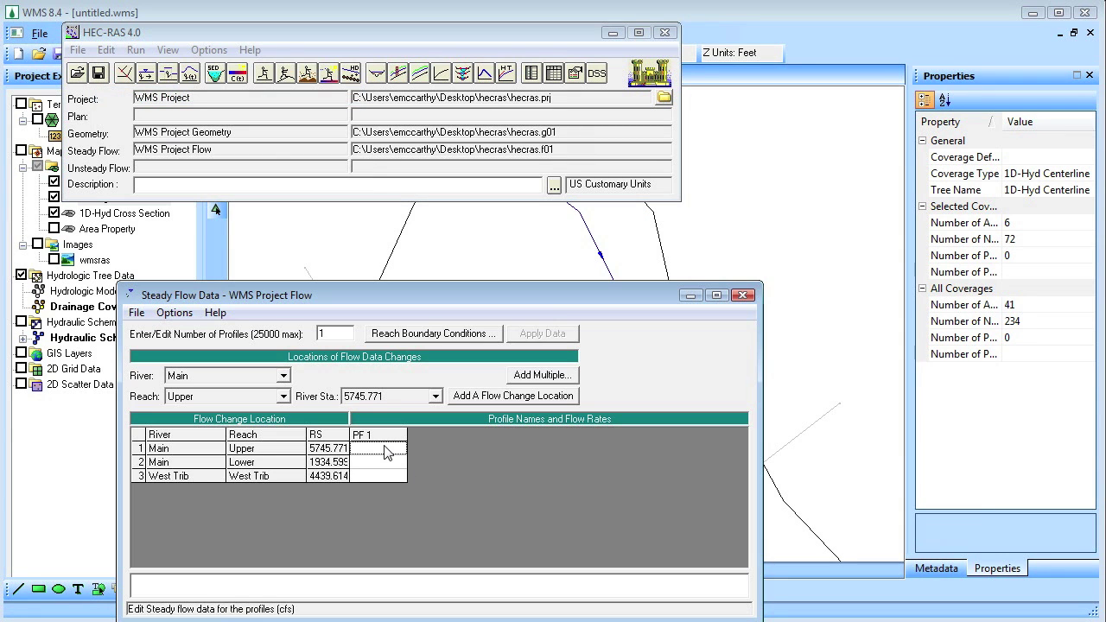
text(4000)
key(Return)
text(5000)
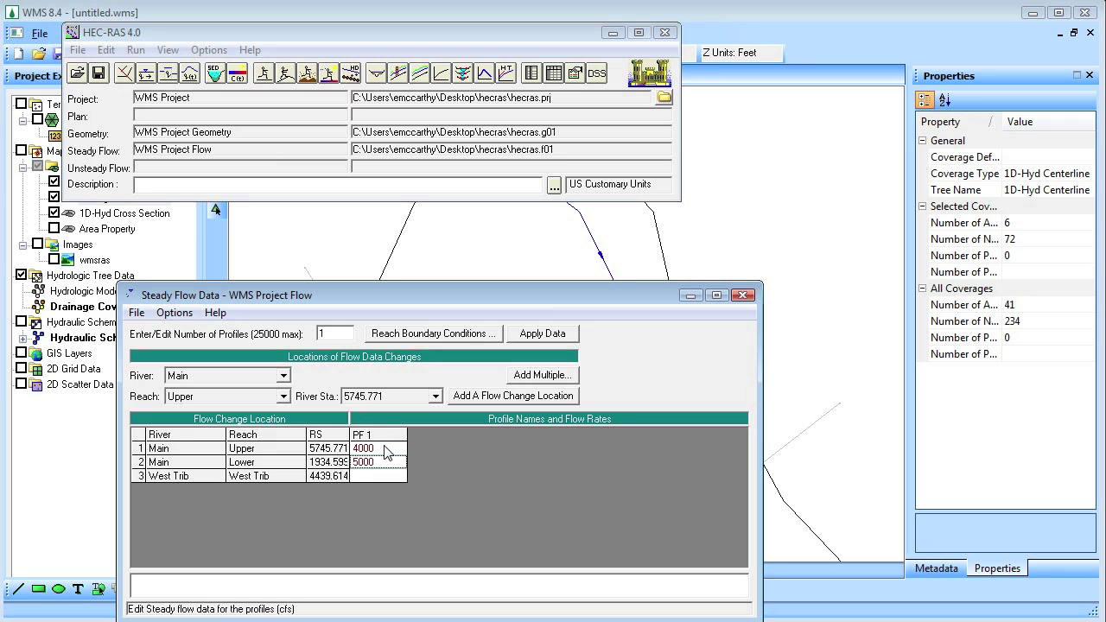
key(Return)
text(1000)
Set normal depth boundary conditions with slope .003 upstream of Main Upper and .001 downstream of Main Lower.
click(441, 337)
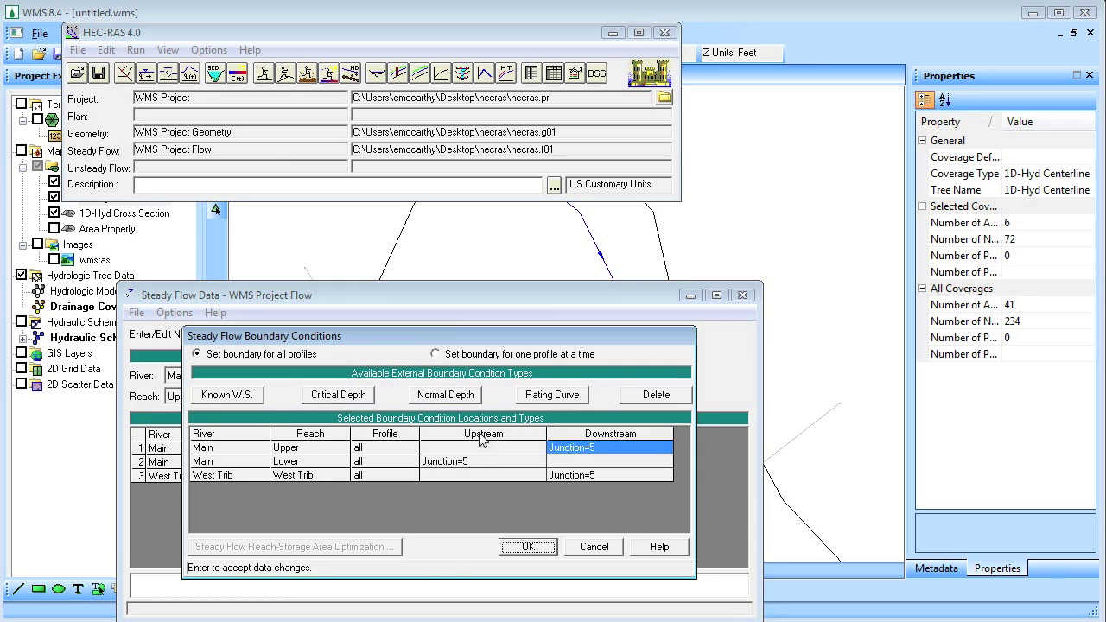
click(482, 448)
click(443, 398)
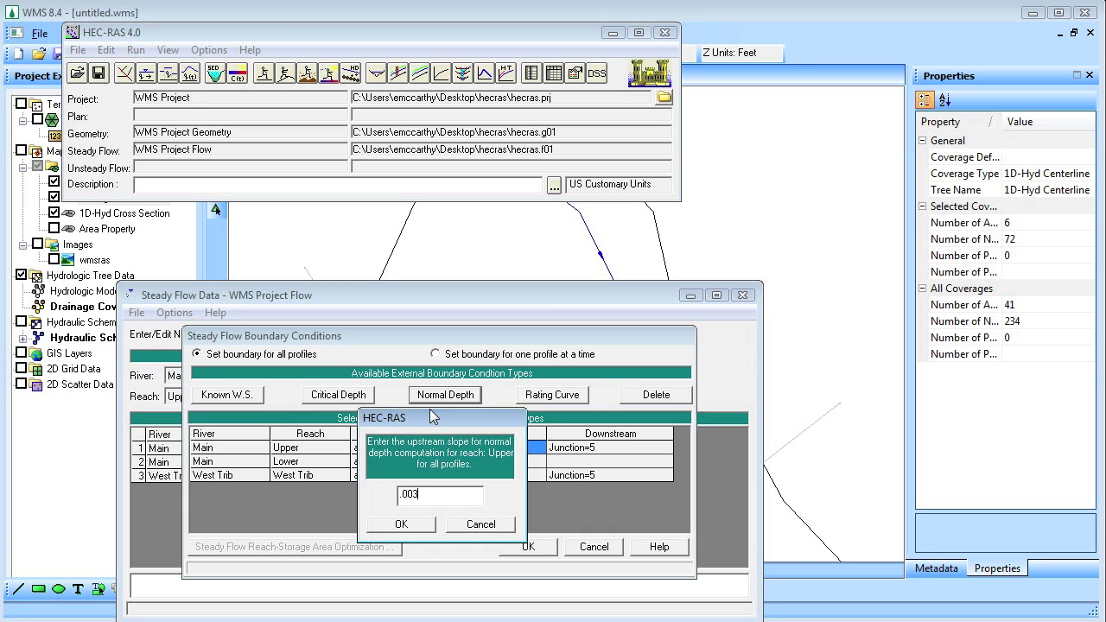
click(428, 525)
click(605, 461)
click(472, 397)
text(.001)
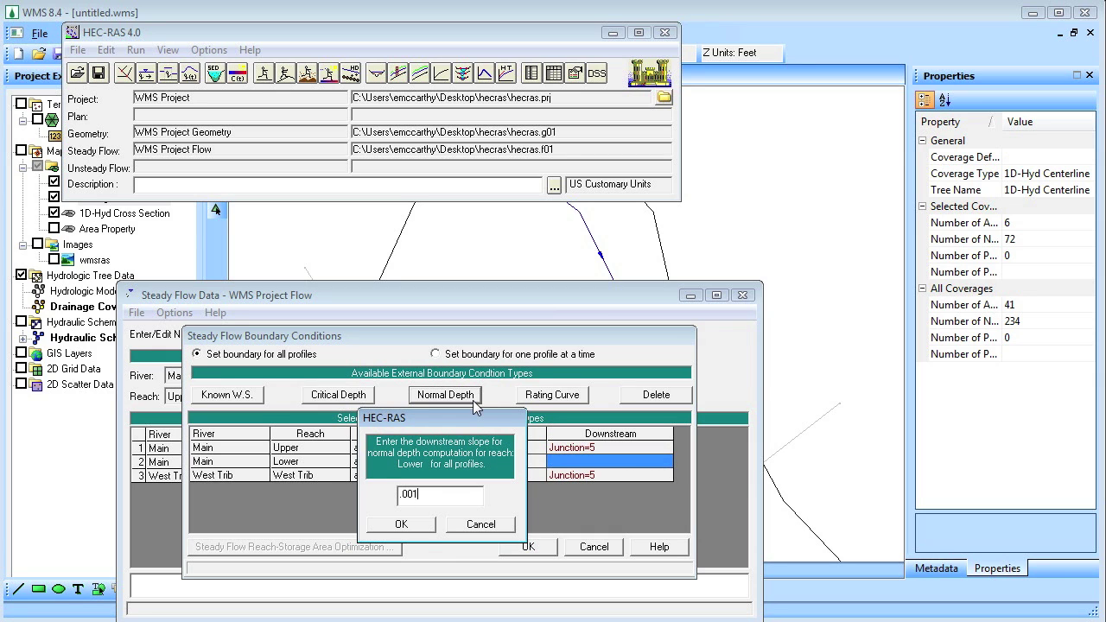
click(423, 524)
Set West Trib's upstream boundary to normal depth with slope .005, then apply and close the steady flow data.
click(482, 476)
click(446, 397)
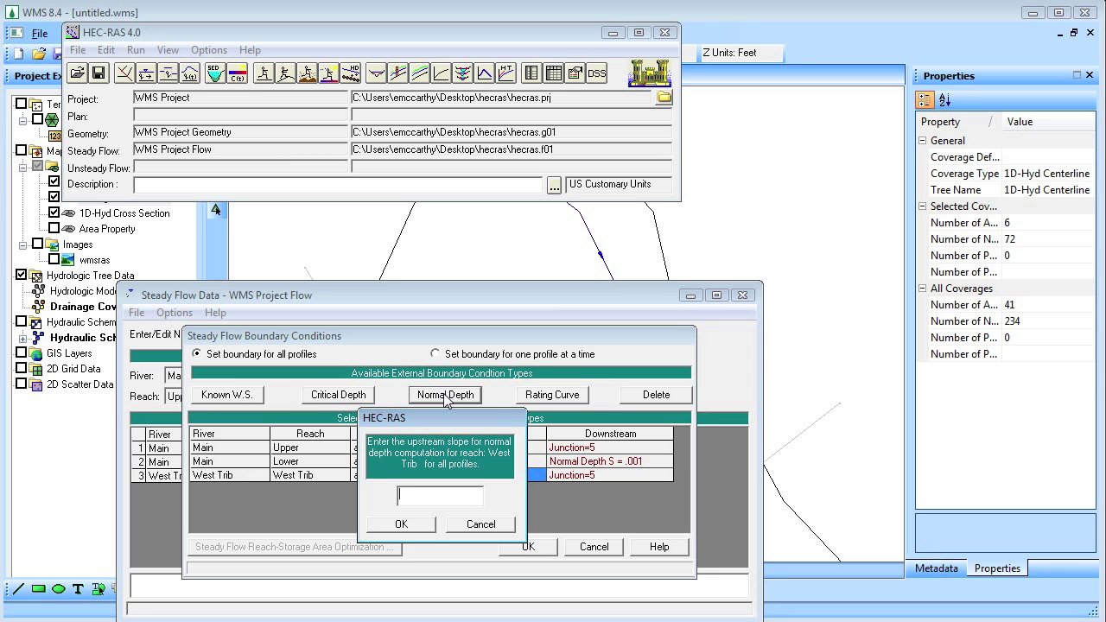
click(405, 525)
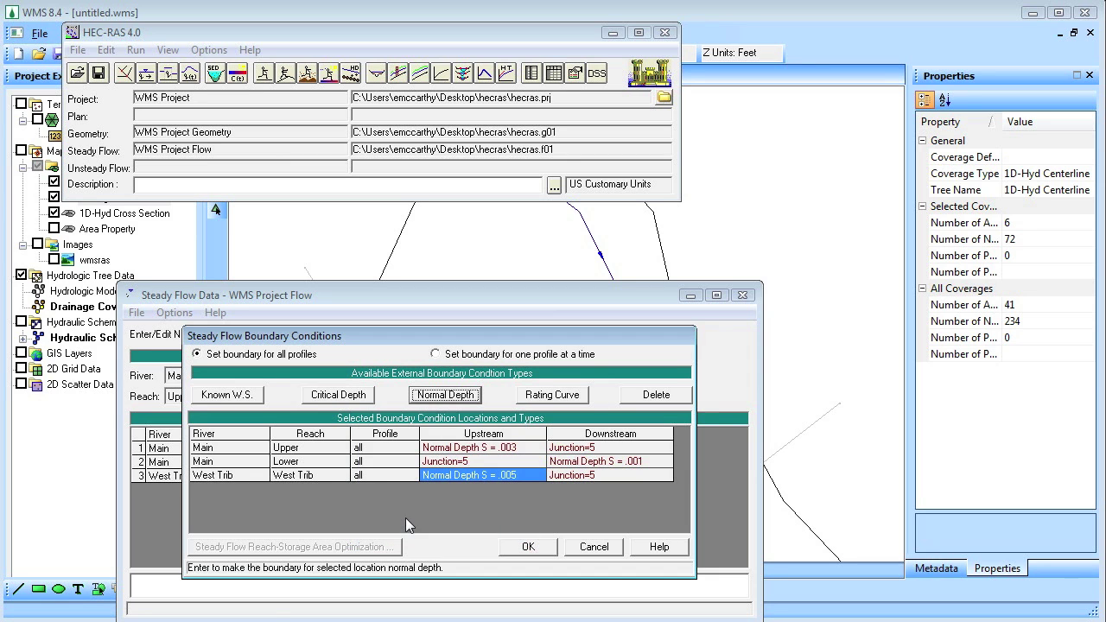
click(528, 548)
click(542, 334)
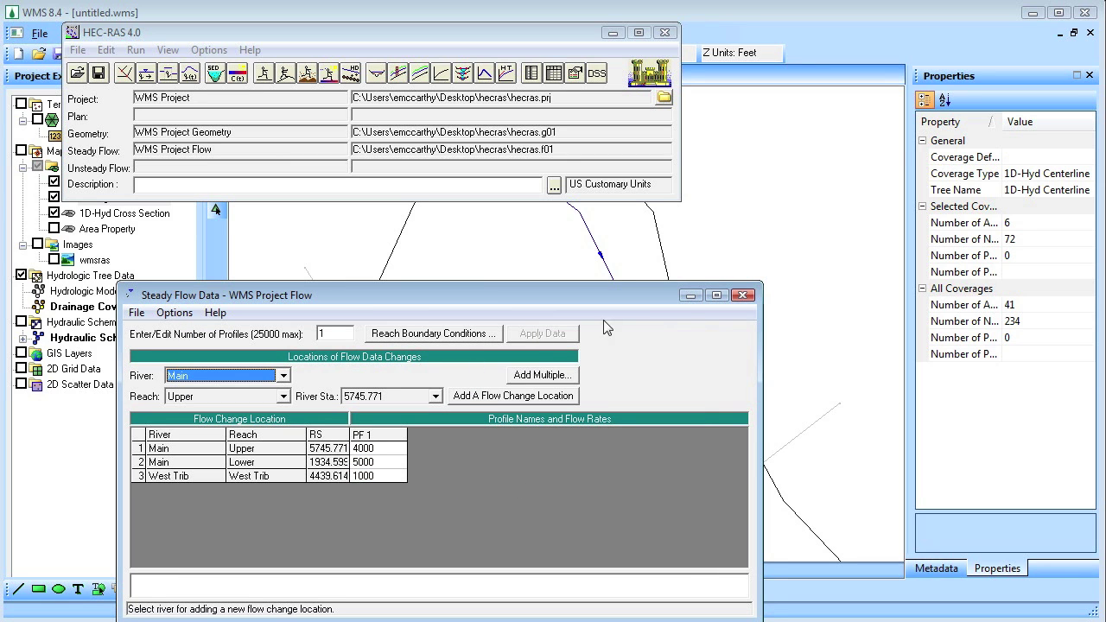
click(743, 296)
In the steady flow analysis, set the specific-location flow distribution of Main Upper to 3 subsections each for LOB, Channel and ROB.
click(135, 52)
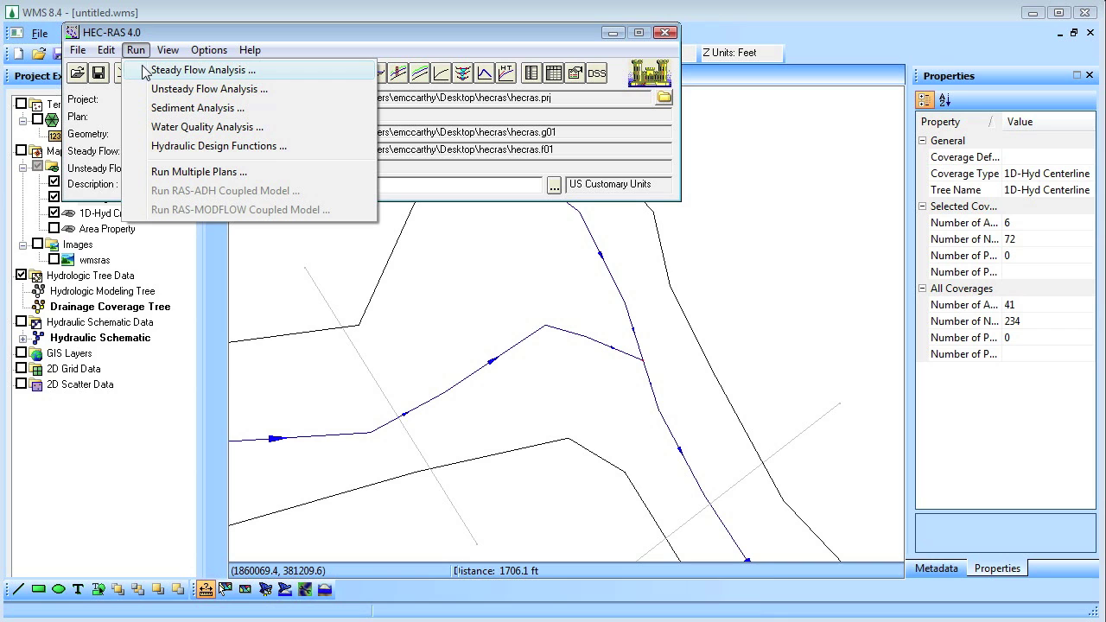
click(145, 74)
click(301, 372)
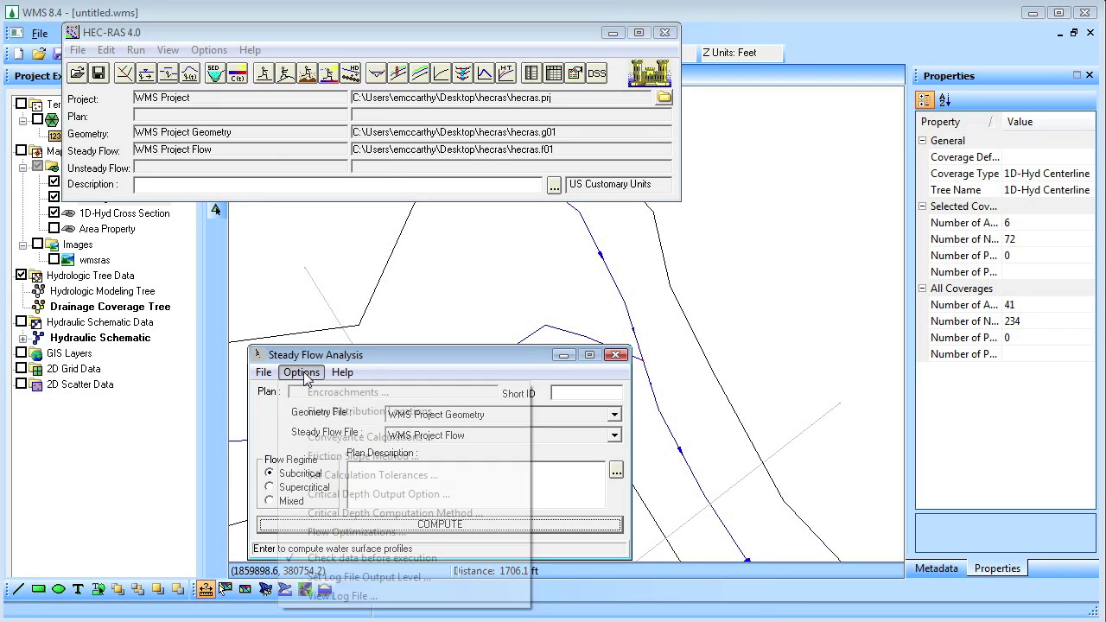
click(325, 413)
click(466, 439)
click(451, 475)
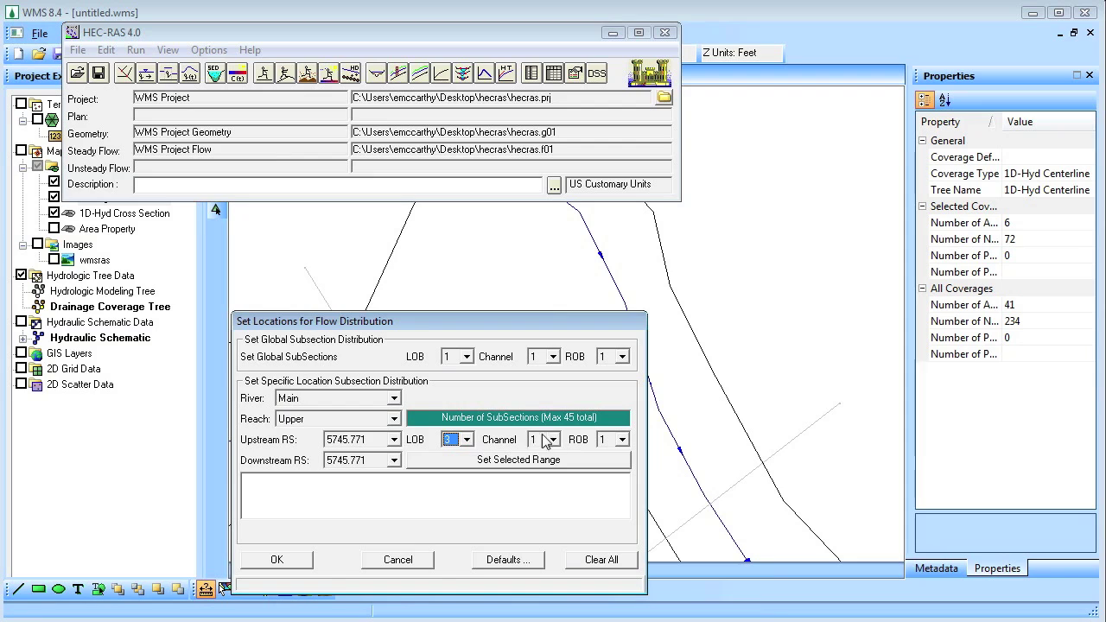
click(553, 439)
click(538, 475)
click(622, 440)
click(610, 476)
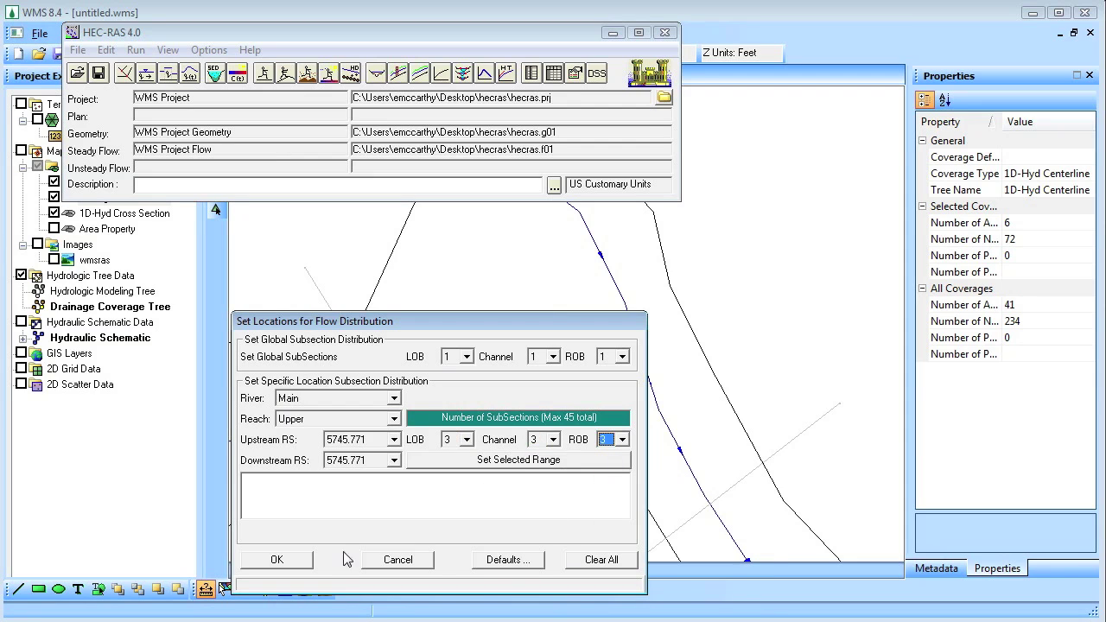
click(307, 563)
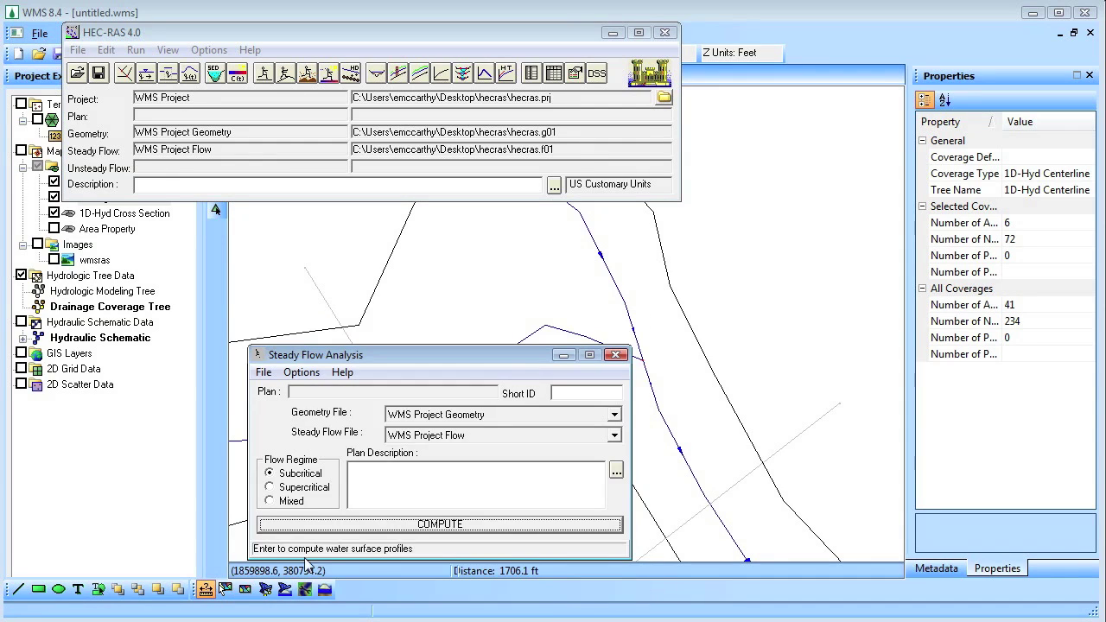
Compute the steady flow simulation and read its HEC-RAS solution into WMS.
click(389, 527)
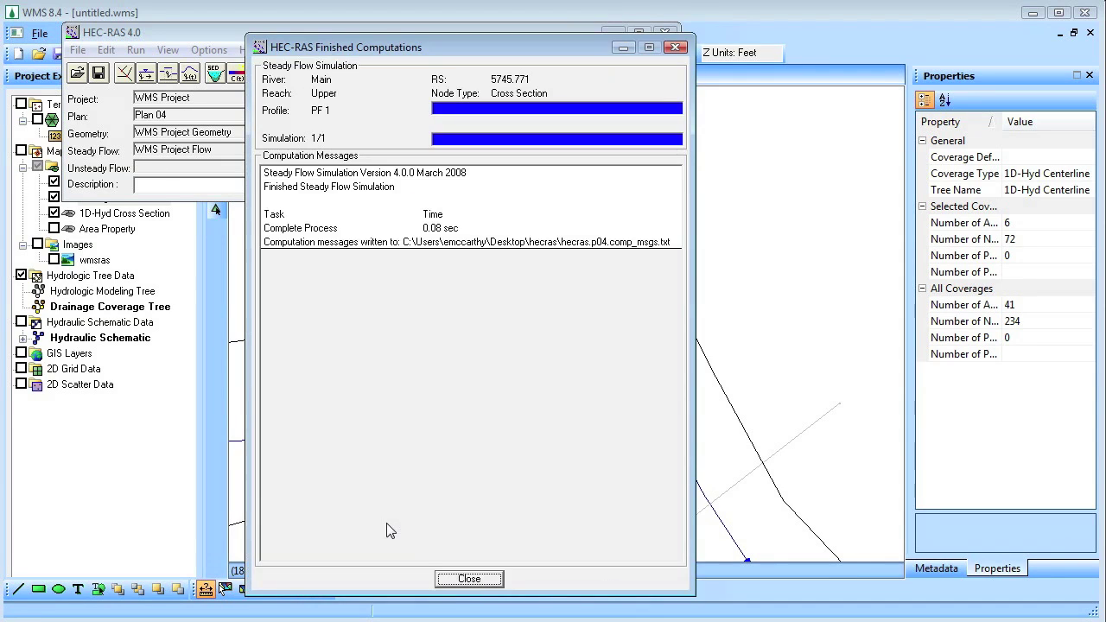
click(469, 580)
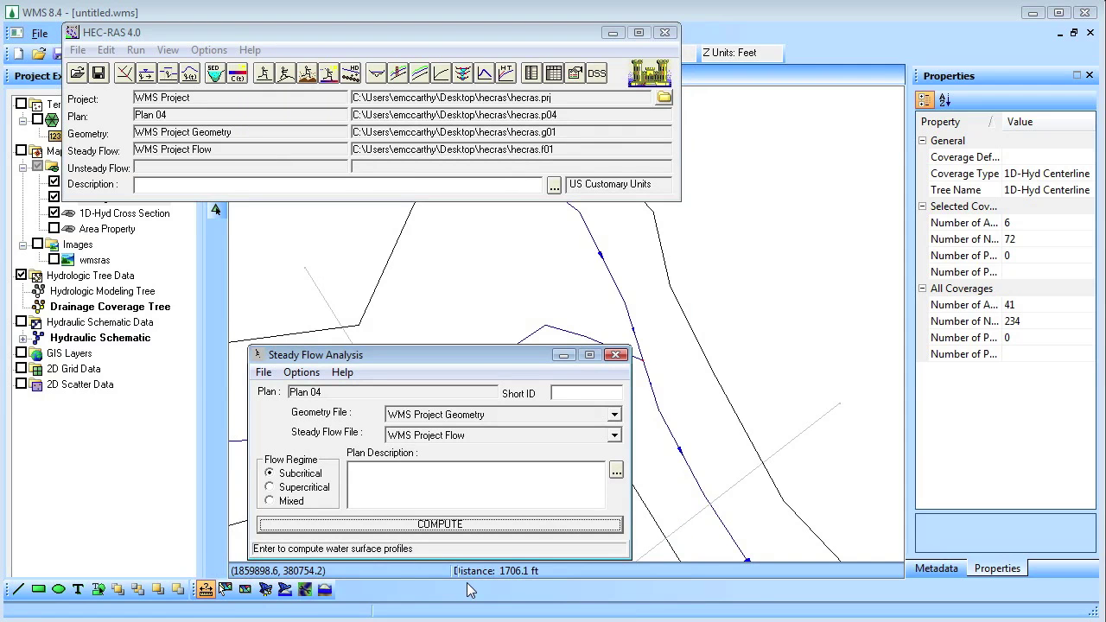
click(752, 573)
click(164, 40)
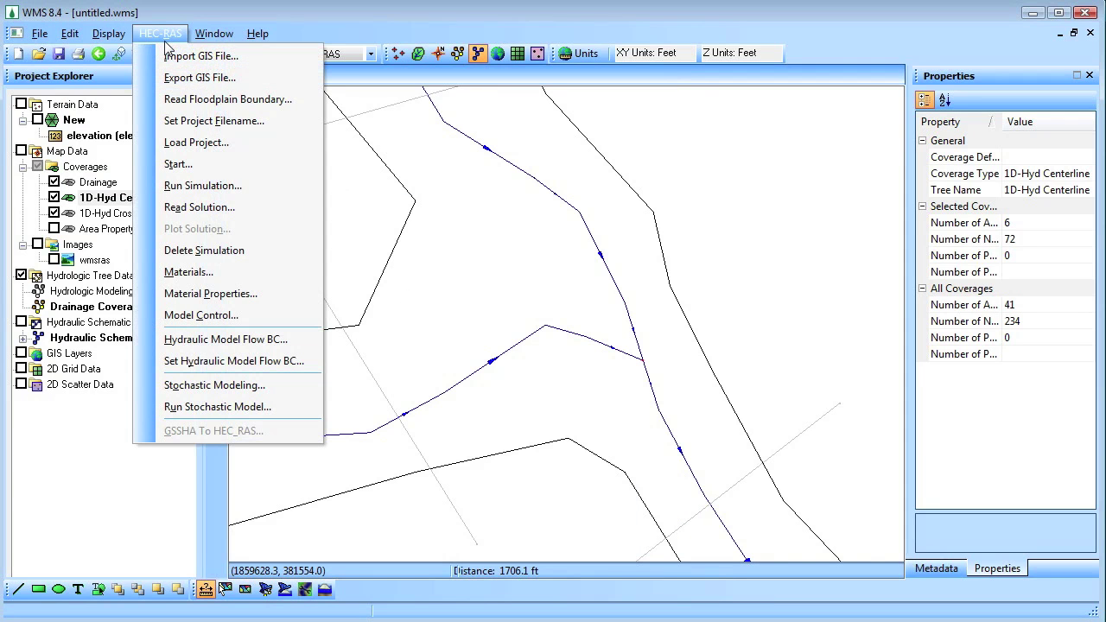
click(198, 207)
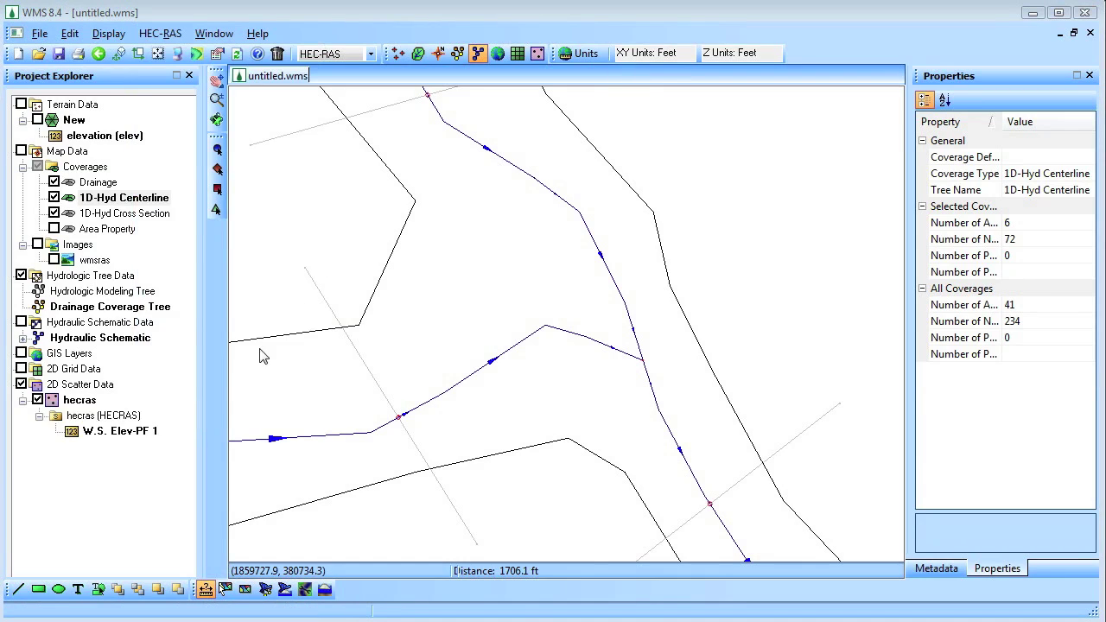
Interpolate water surface elevations along the 1D-Hyd Centerline coverage from the hecras scatter dataset at a specified spacing of 60.
click(147, 433)
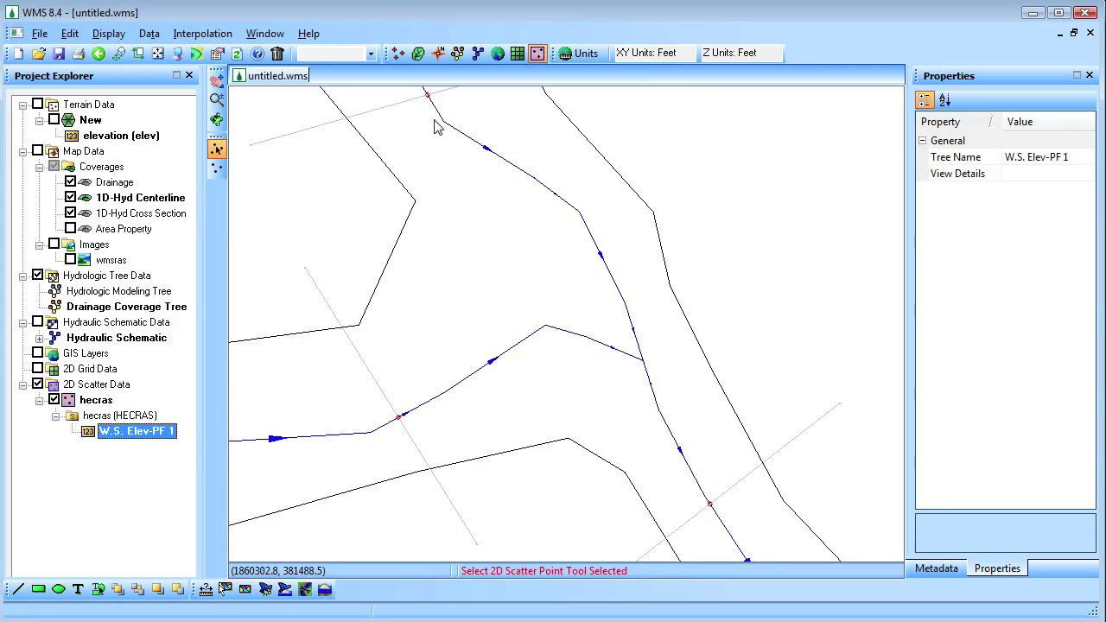
click(158, 53)
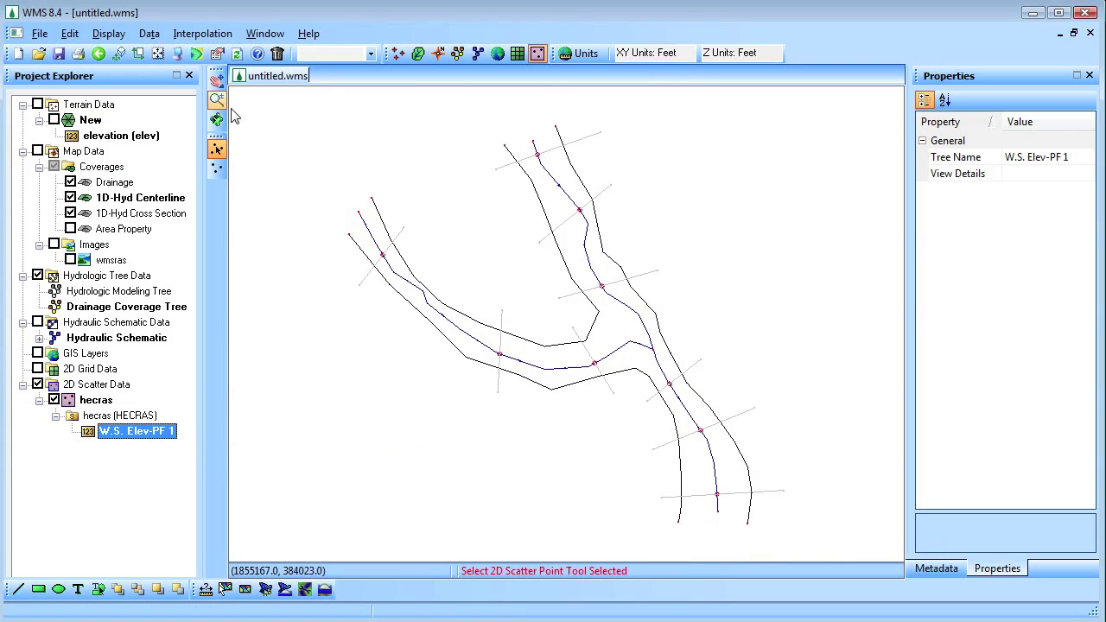
click(127, 200)
click(420, 34)
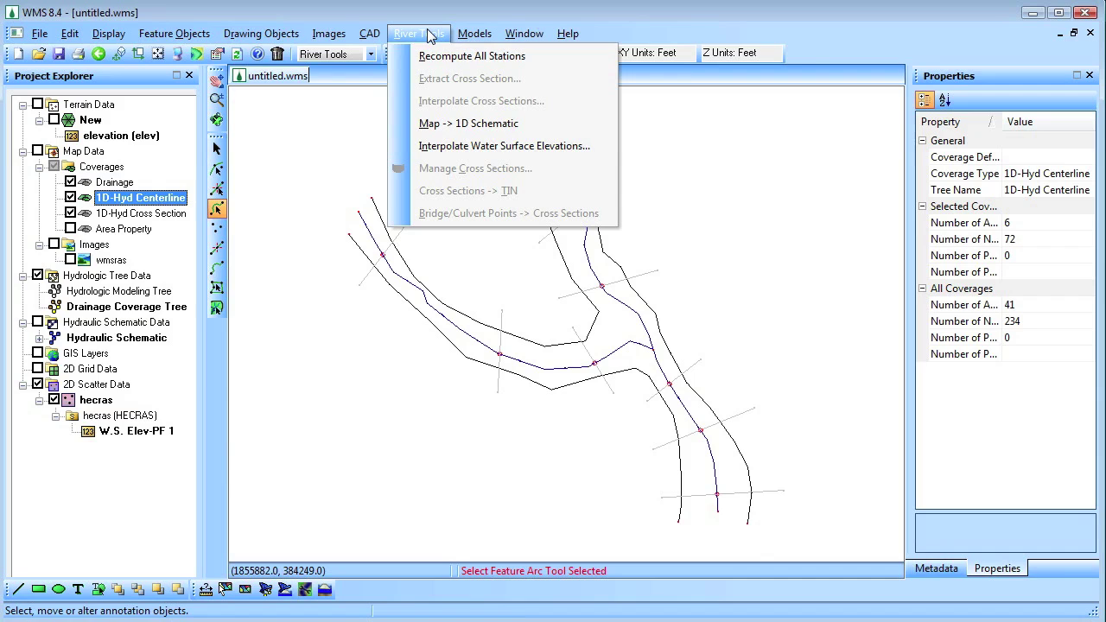
click(465, 147)
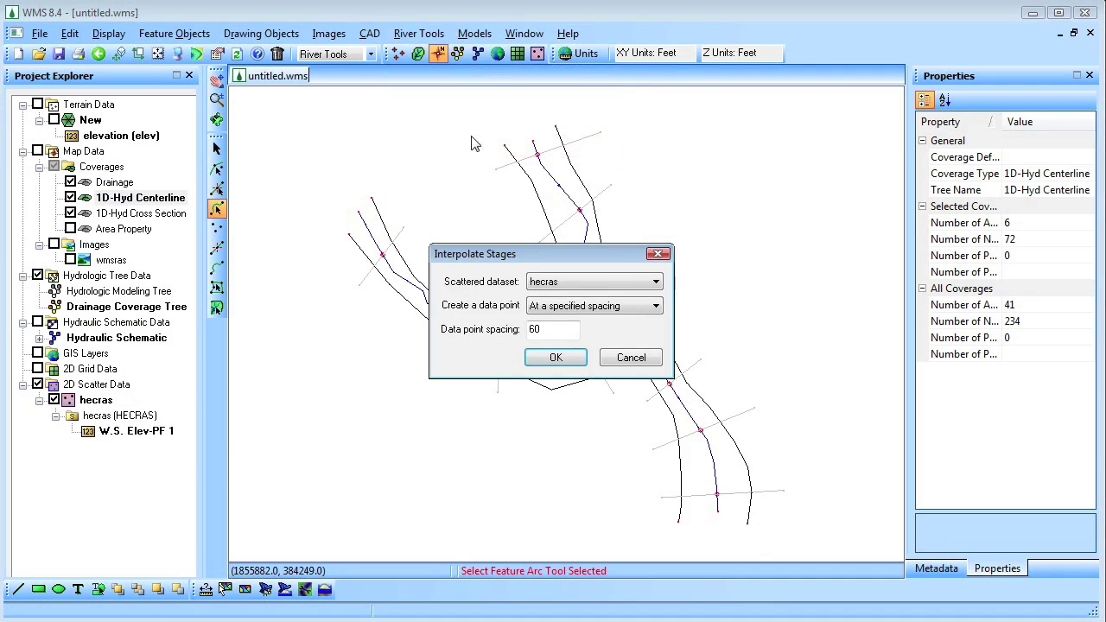
click(556, 356)
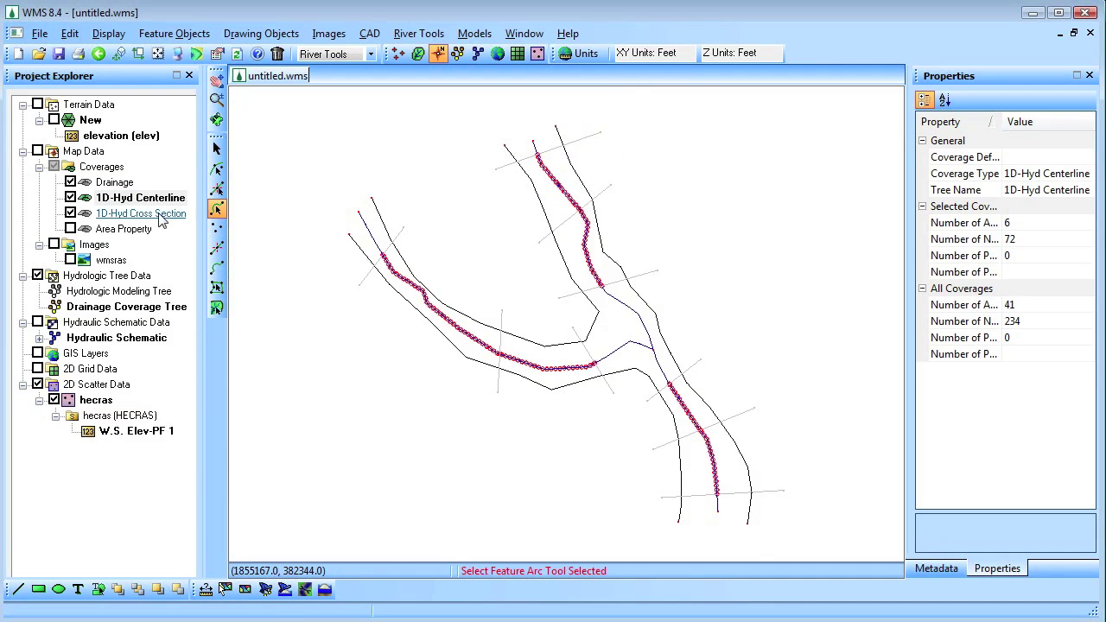
Interpolate water surface elevations along the 1D-Hyd Cross Section coverage from the hecras dataset at a specified spacing of 60.
click(140, 213)
click(419, 33)
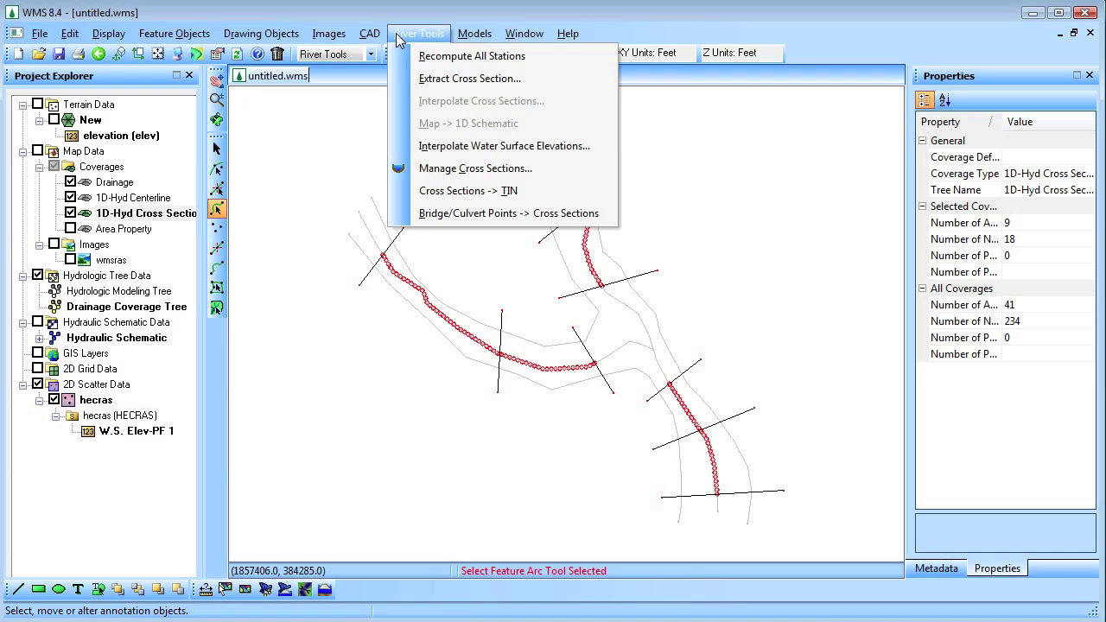
click(465, 147)
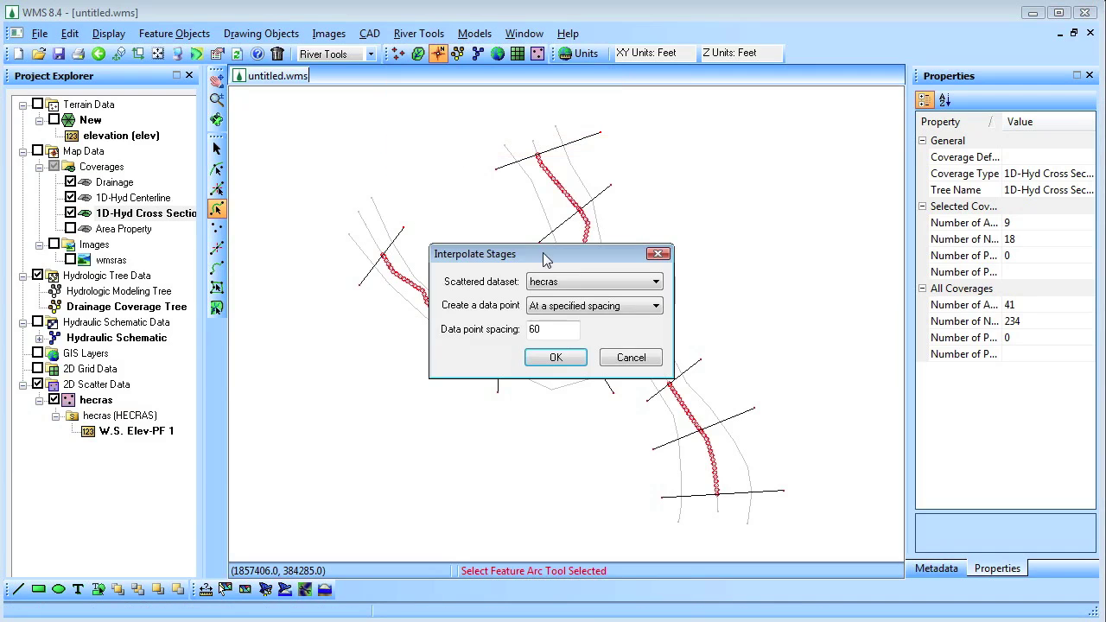
click(556, 356)
Hide the 1D-Hyd Centerline and 1D-Hyd Cross Section coverages and switch to the terrain data module.
click(70, 198)
click(70, 213)
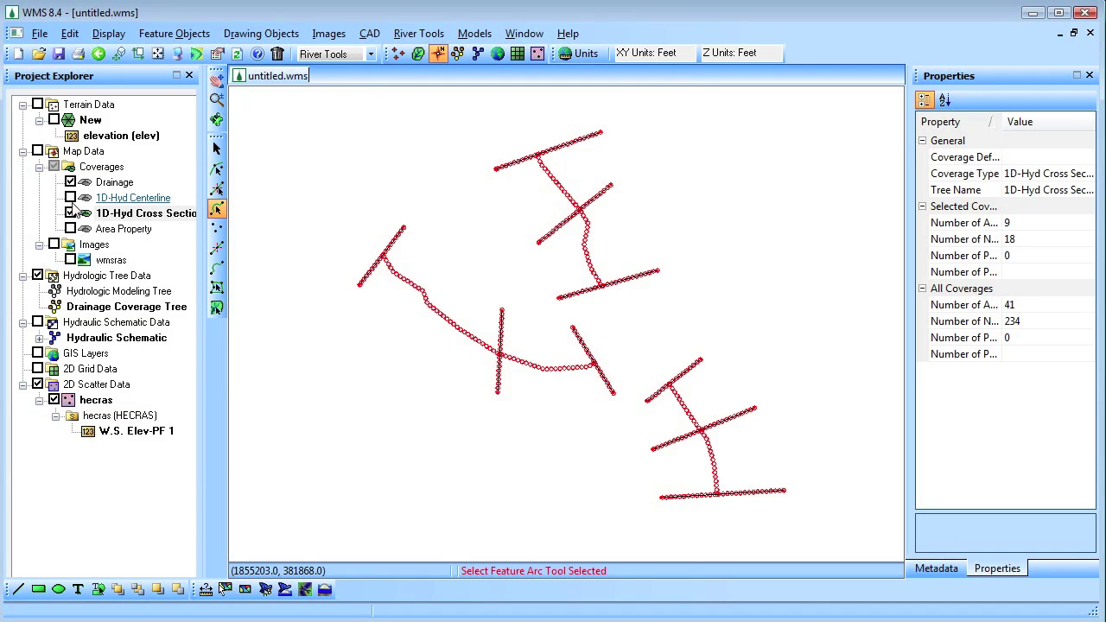
click(397, 53)
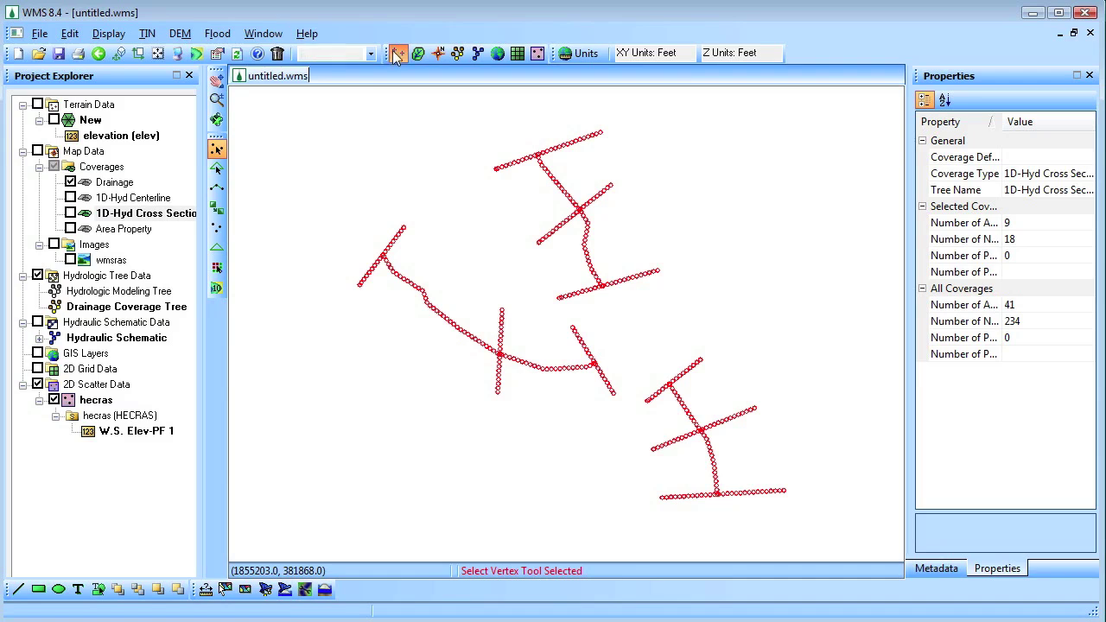
Delineate the floodplain on the New TIN from the hecras W.S. Elev-PF 1 stages, with a 1000.0 maximum search radius and 4 stages per quadrant.
click(217, 33)
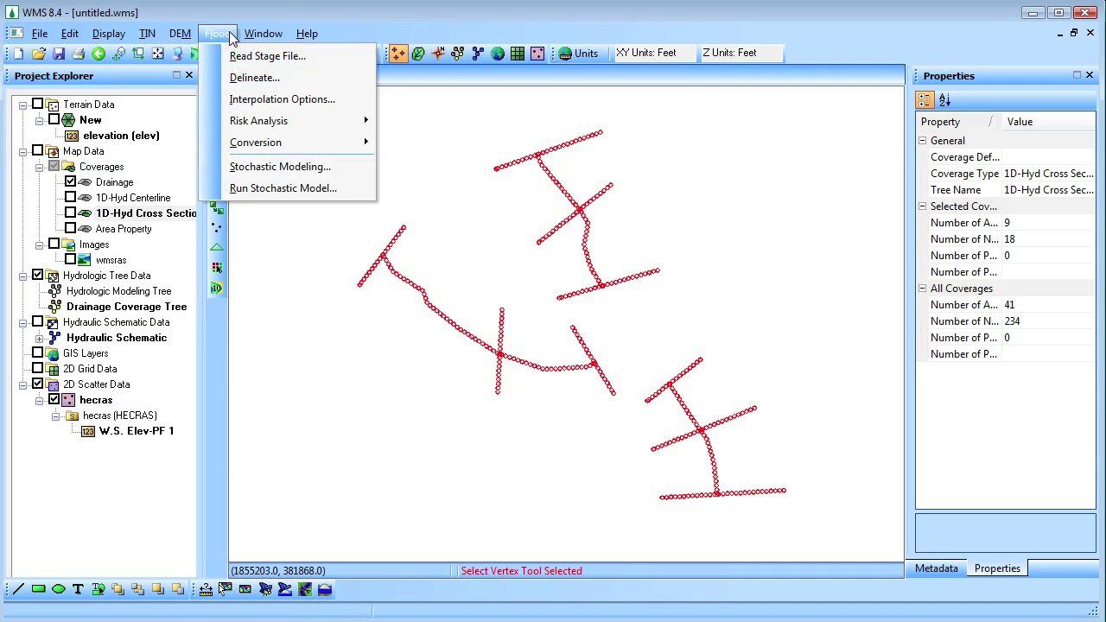
click(245, 77)
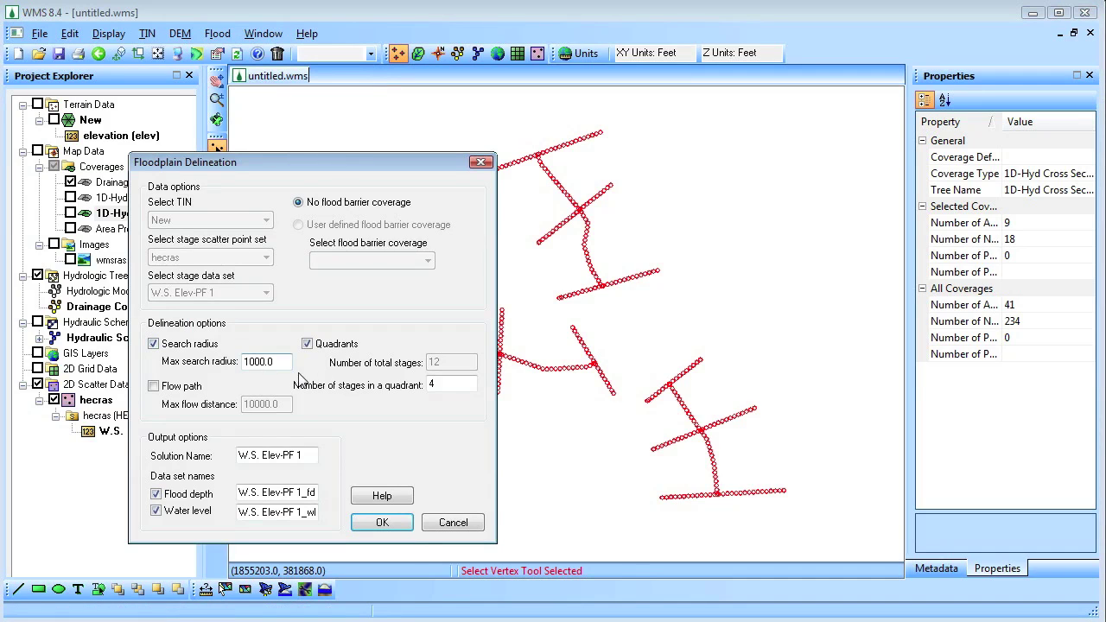
click(382, 522)
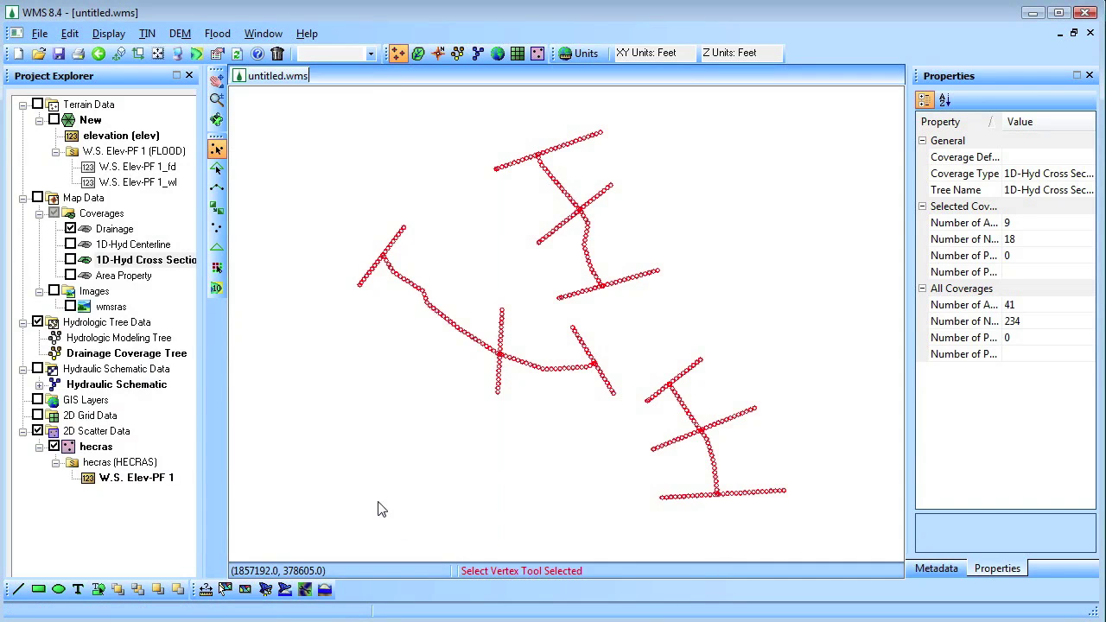
Show the New TIN, hide the hecras scatter set, and make the W.S. Elev-PF 1_wl water level dataset active.
click(53, 120)
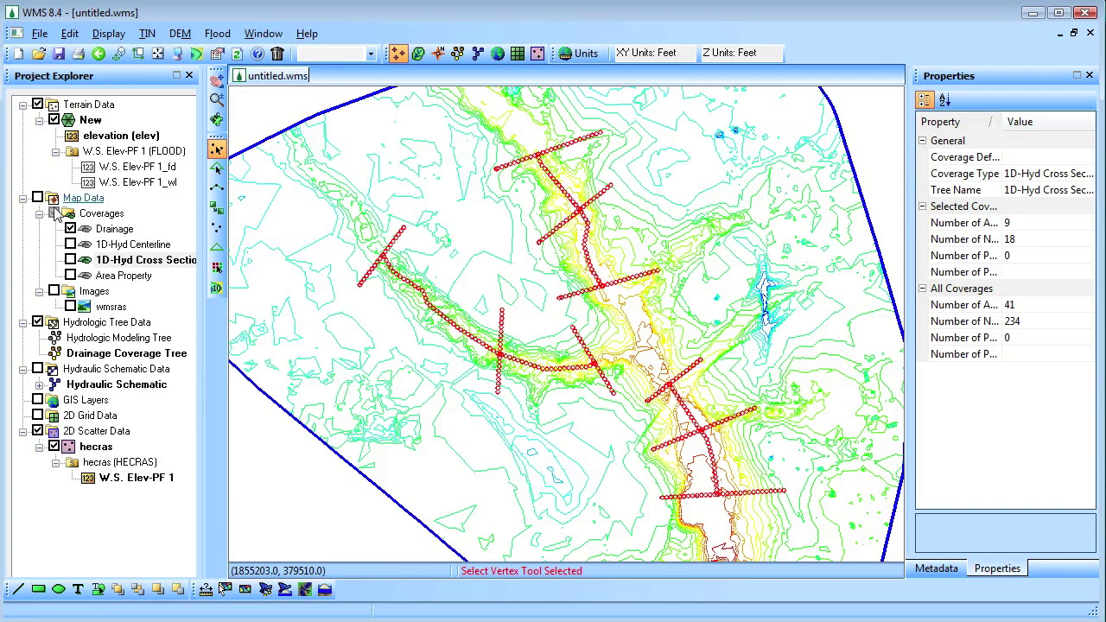
click(54, 446)
click(143, 166)
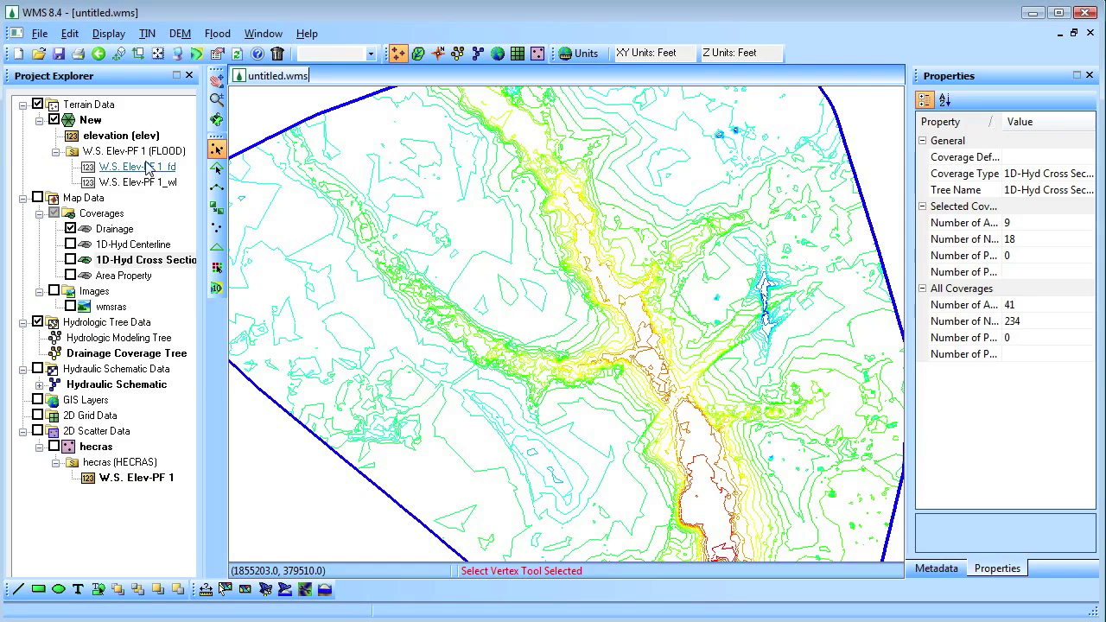
click(152, 183)
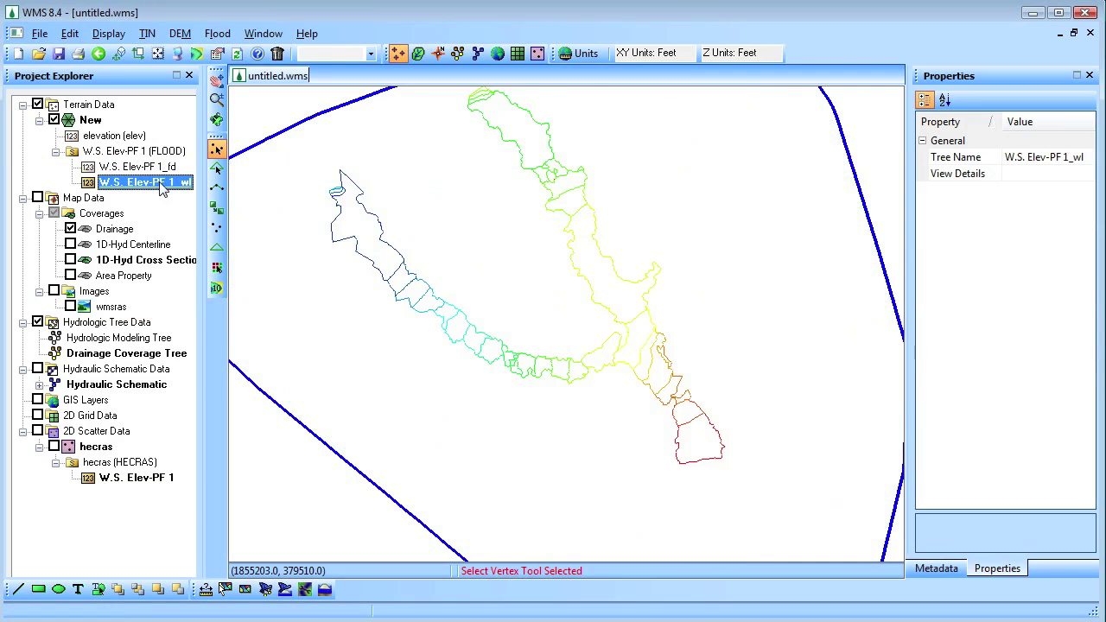
Turn off TIN boundaries and set the water level contours to Color Fill with a specified range and no fill below it.
click(108, 33)
click(126, 53)
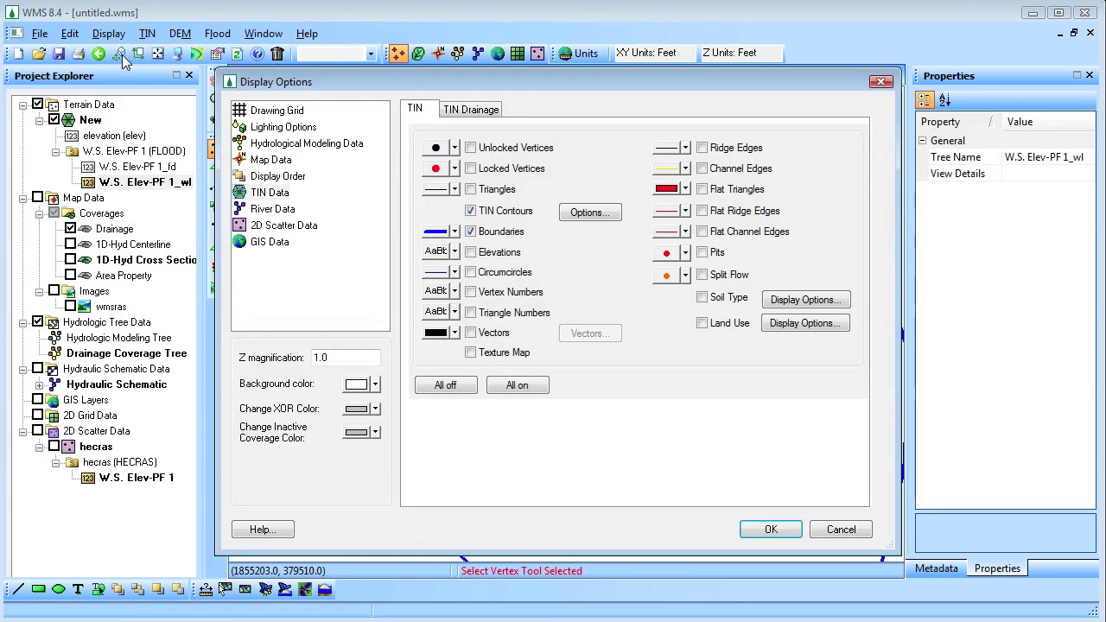
click(588, 212)
click(475, 255)
click(448, 282)
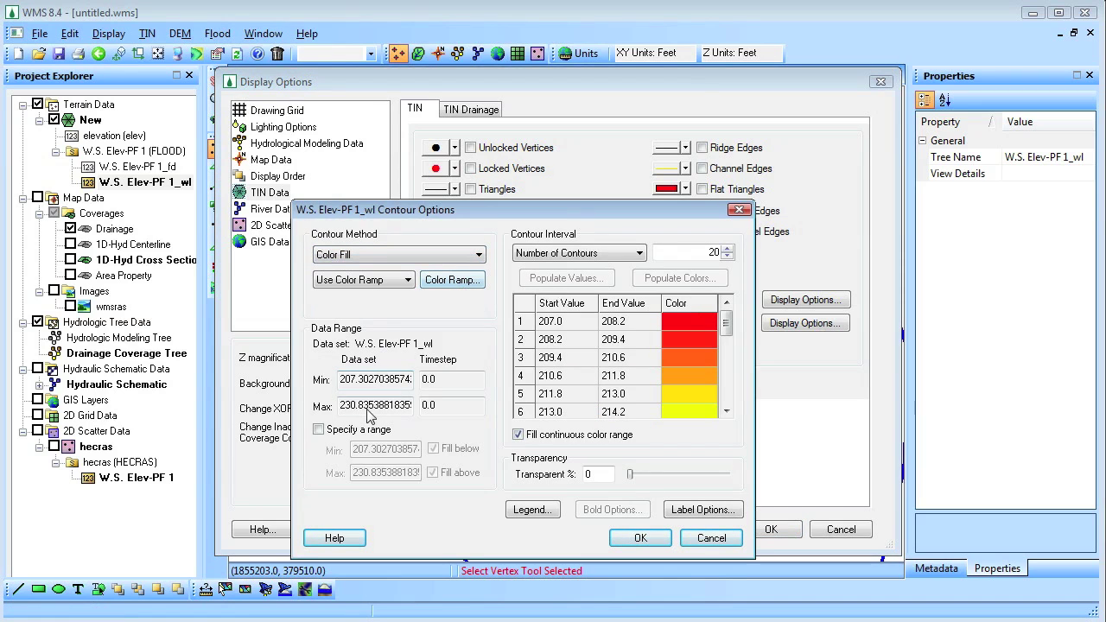
click(319, 431)
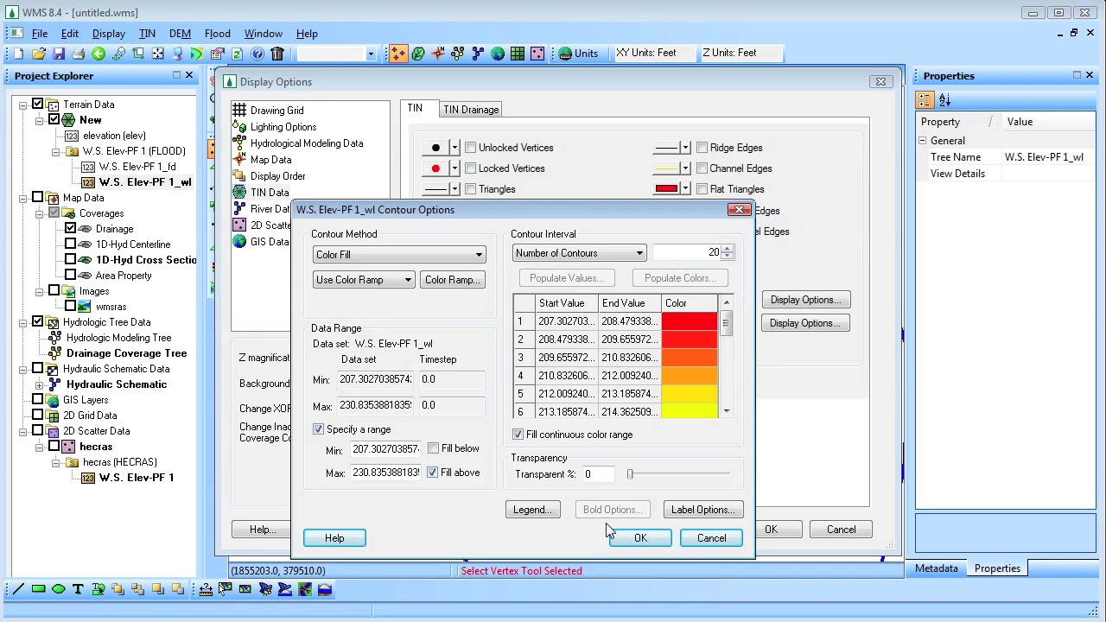
click(640, 538)
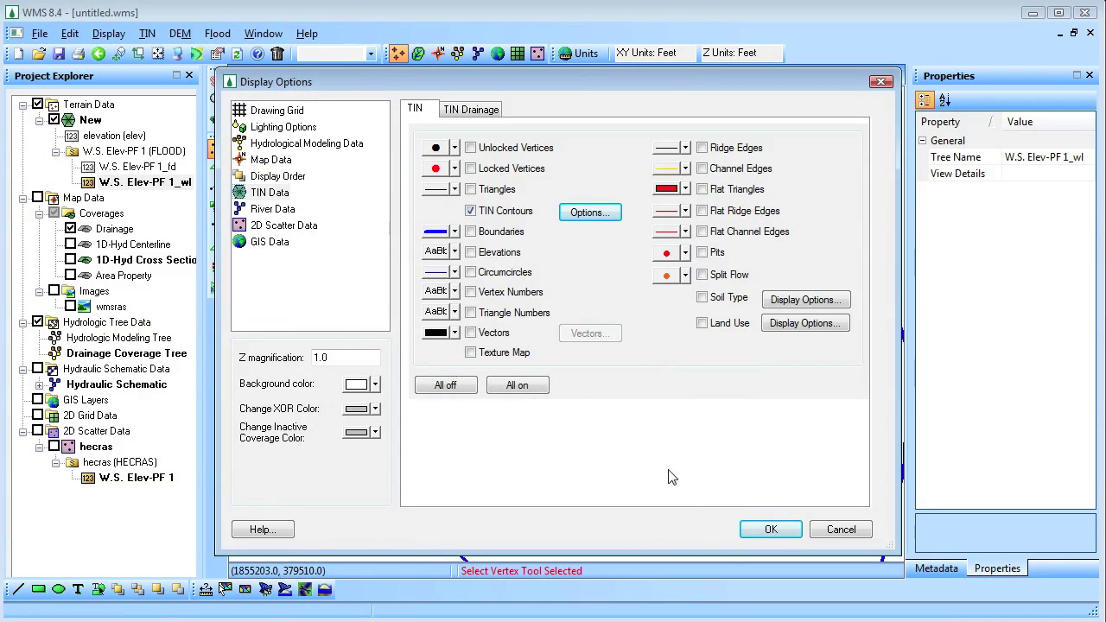
Display the contour legend for W.S. Elev-PF 1_wl and show the wmsras background image beneath the flooded area.
click(590, 212)
click(549, 511)
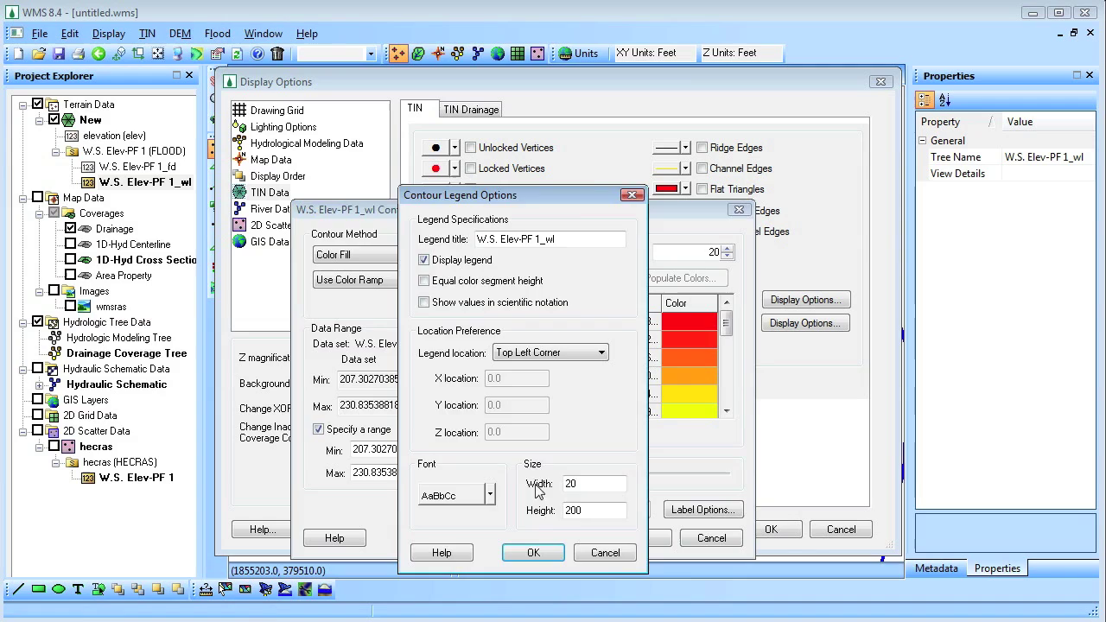
click(533, 552)
click(640, 537)
click(771, 529)
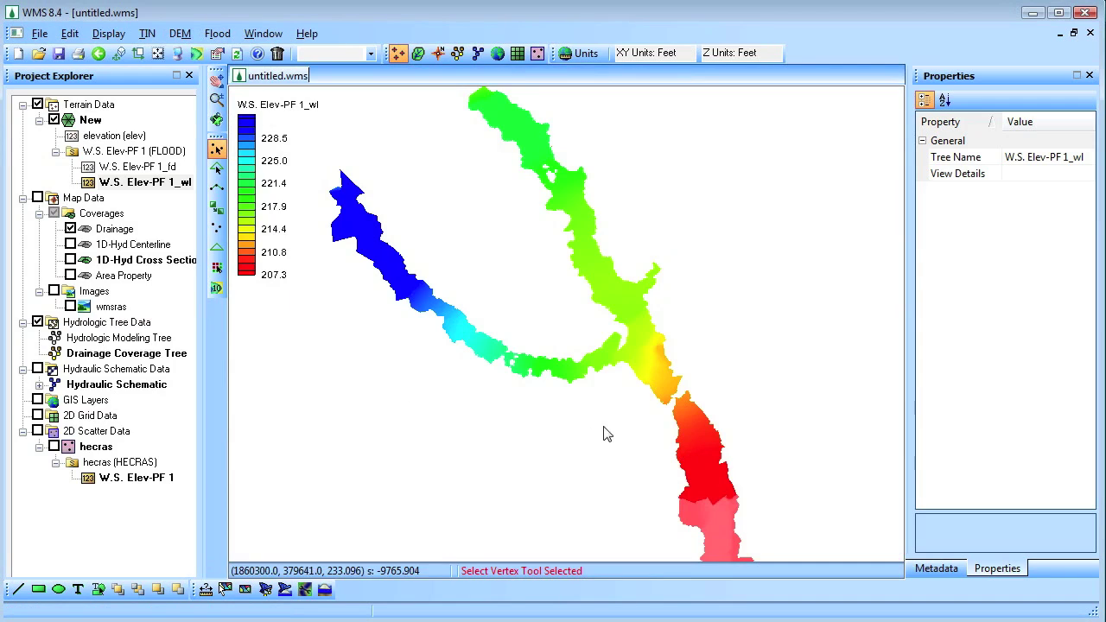
click(54, 291)
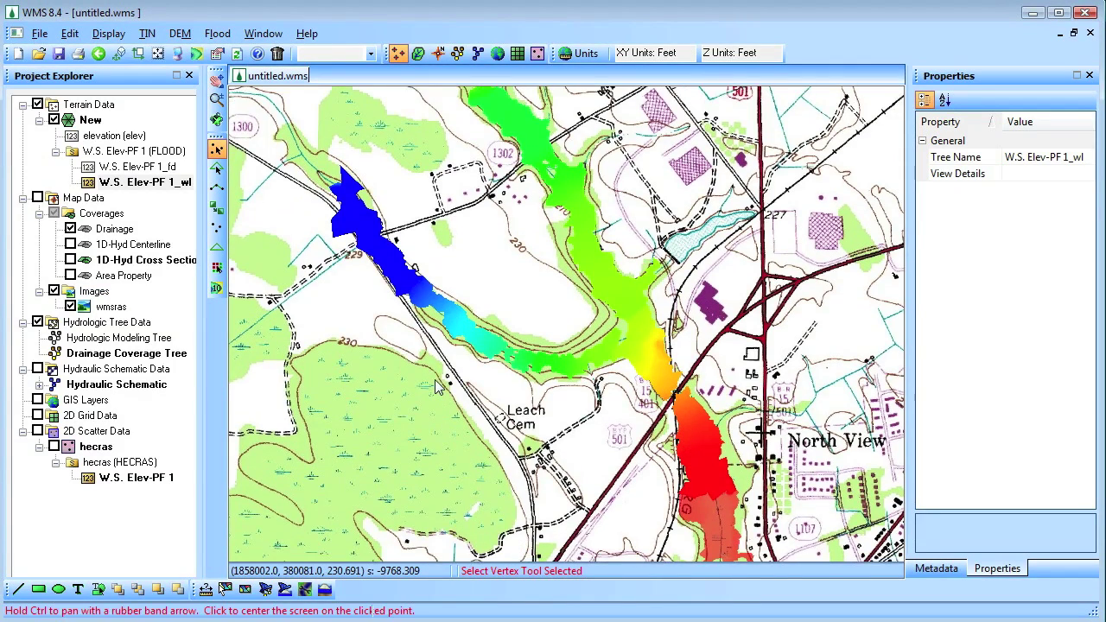
scroll(433, 379, down, 2)
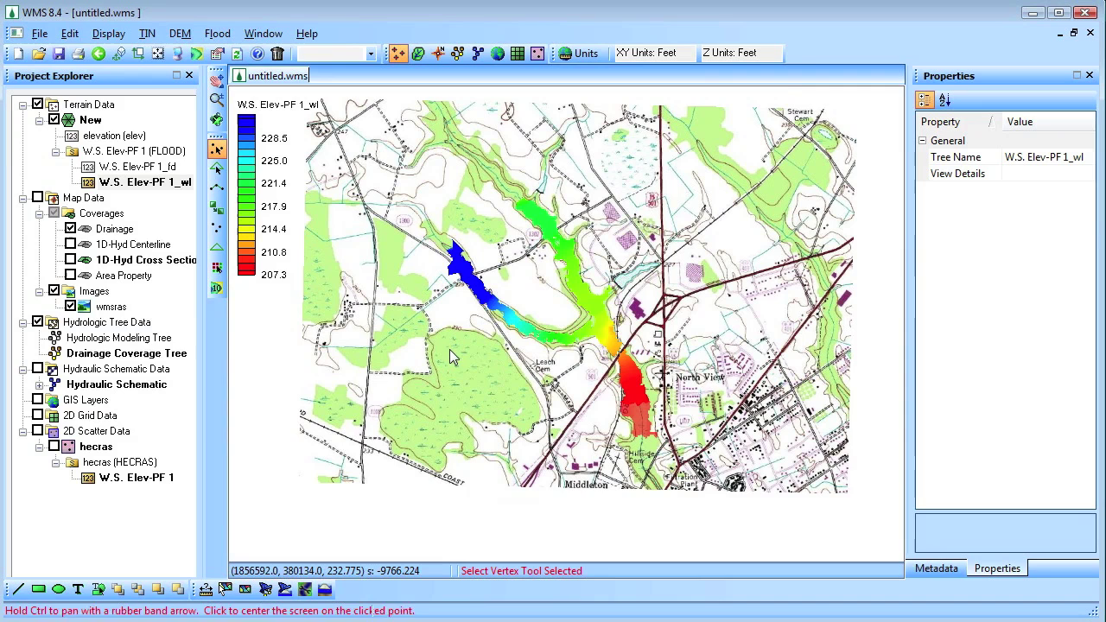
Activate the W.S. Elev-PF 1_fd flood depth dataset and set its contours to Color Fill with a 0.001 range minimum and no fill below.
click(143, 167)
click(108, 33)
click(121, 52)
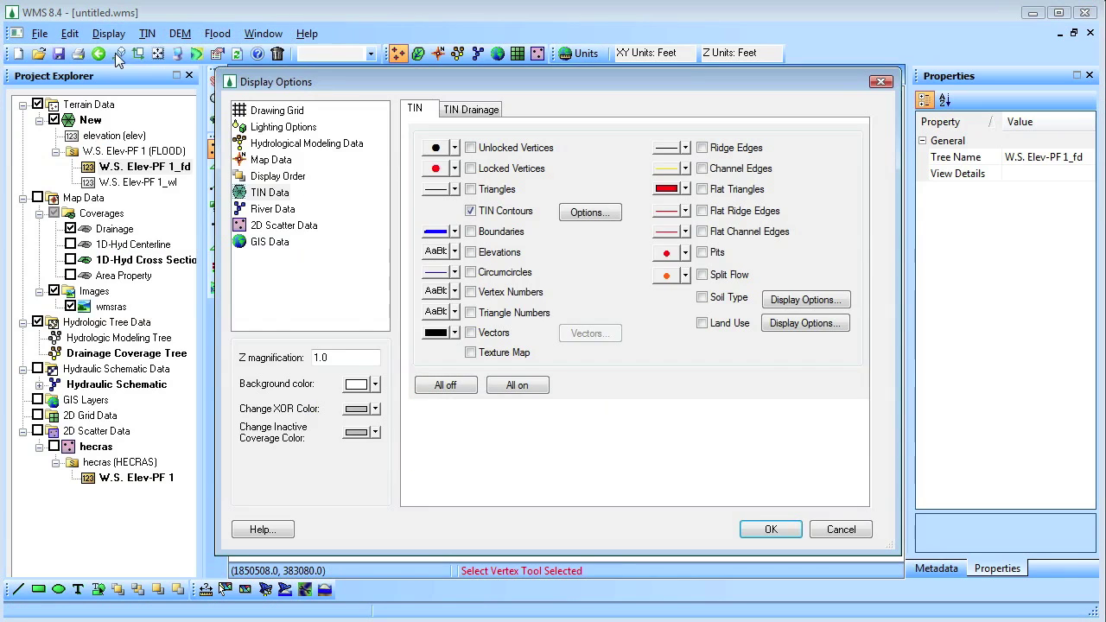
click(591, 216)
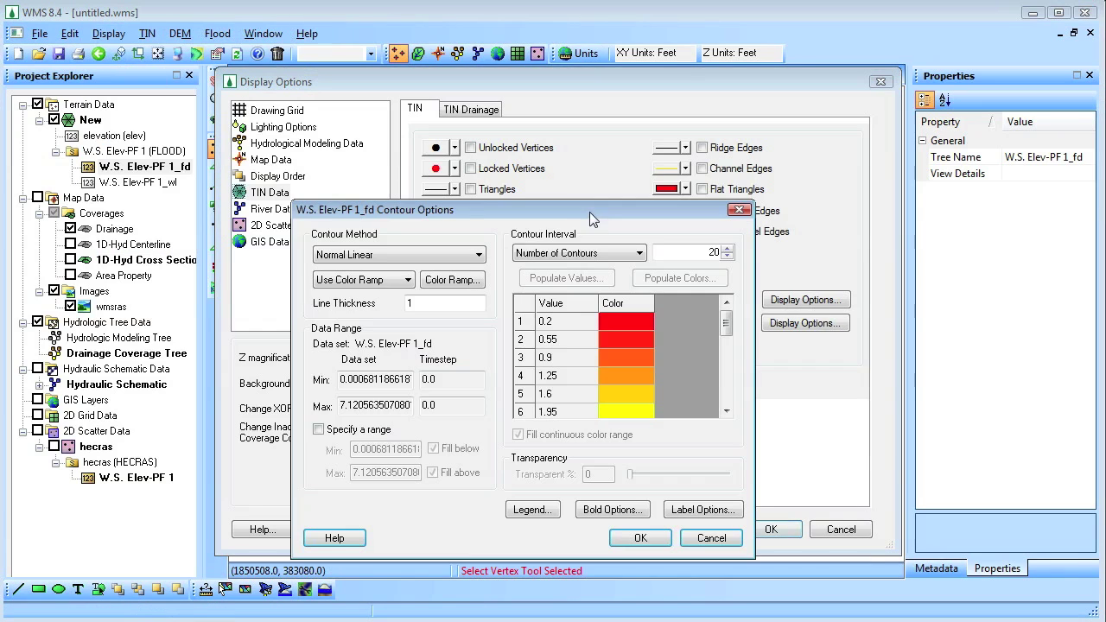
click(318, 429)
click(433, 448)
double_click(404, 450)
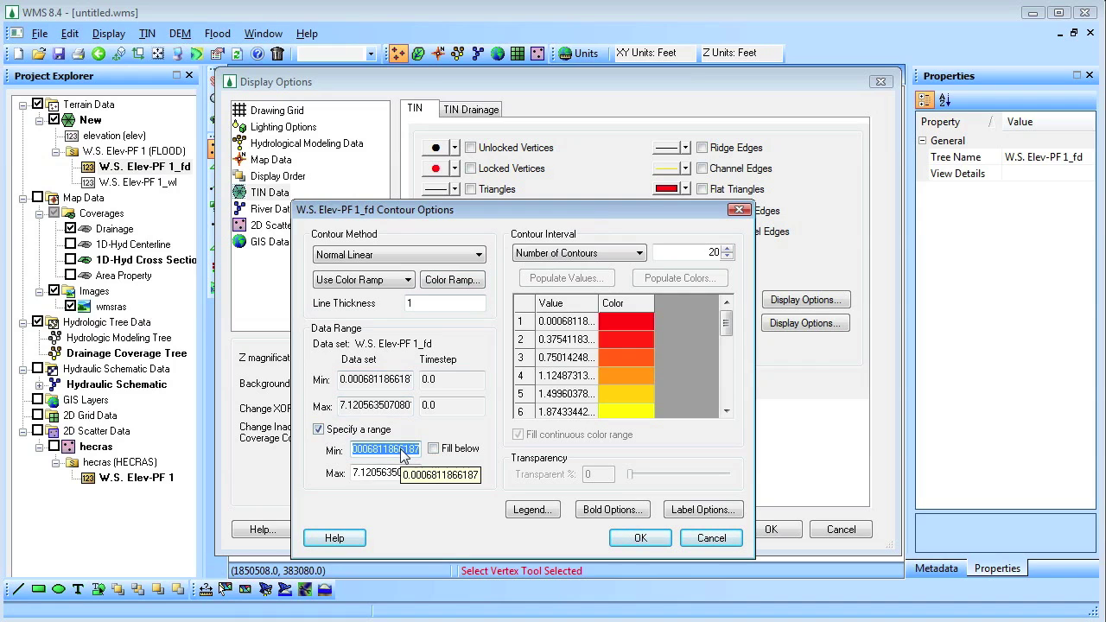
text(.001)
click(398, 255)
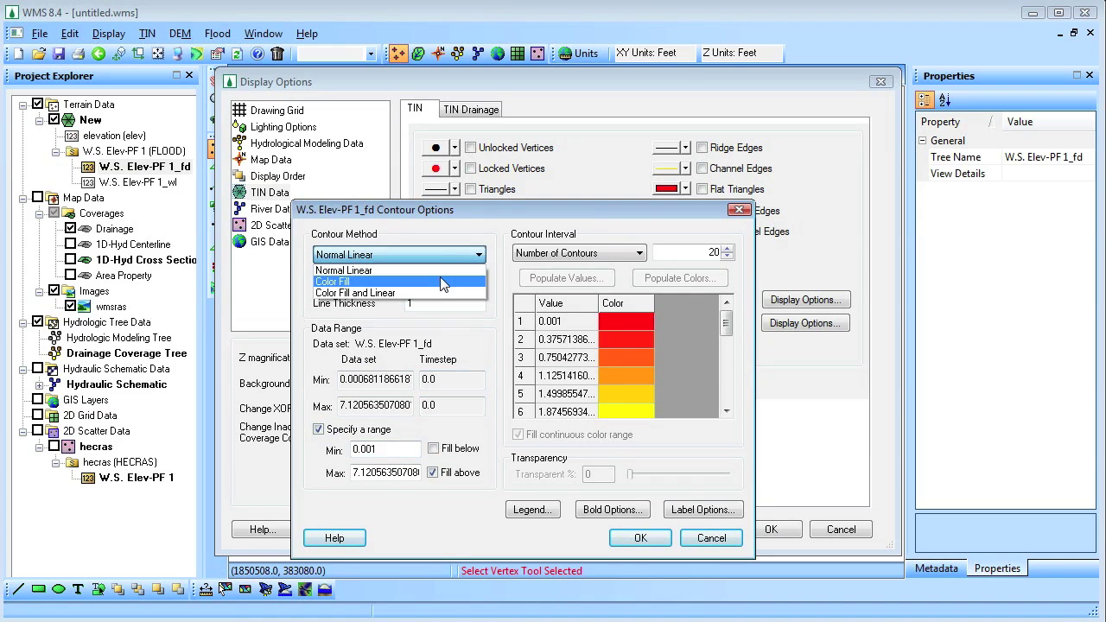
click(354, 280)
Display the contour legend for W.S. Elev-PF 1_fd and apply the flood depth display options.
click(533, 509)
click(423, 260)
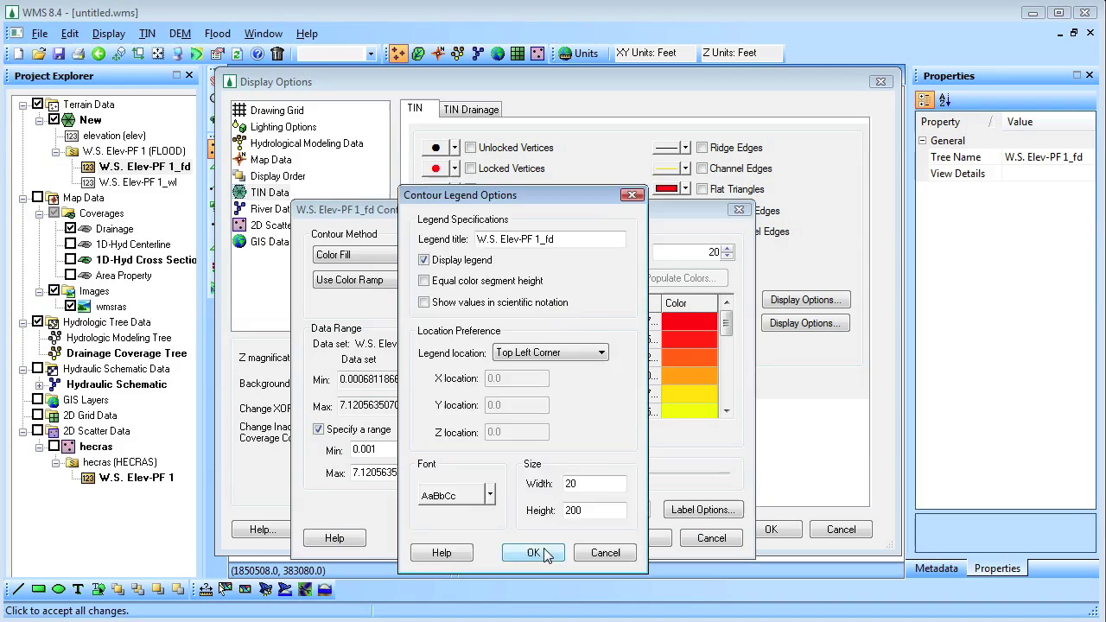
click(534, 552)
click(640, 537)
click(769, 530)
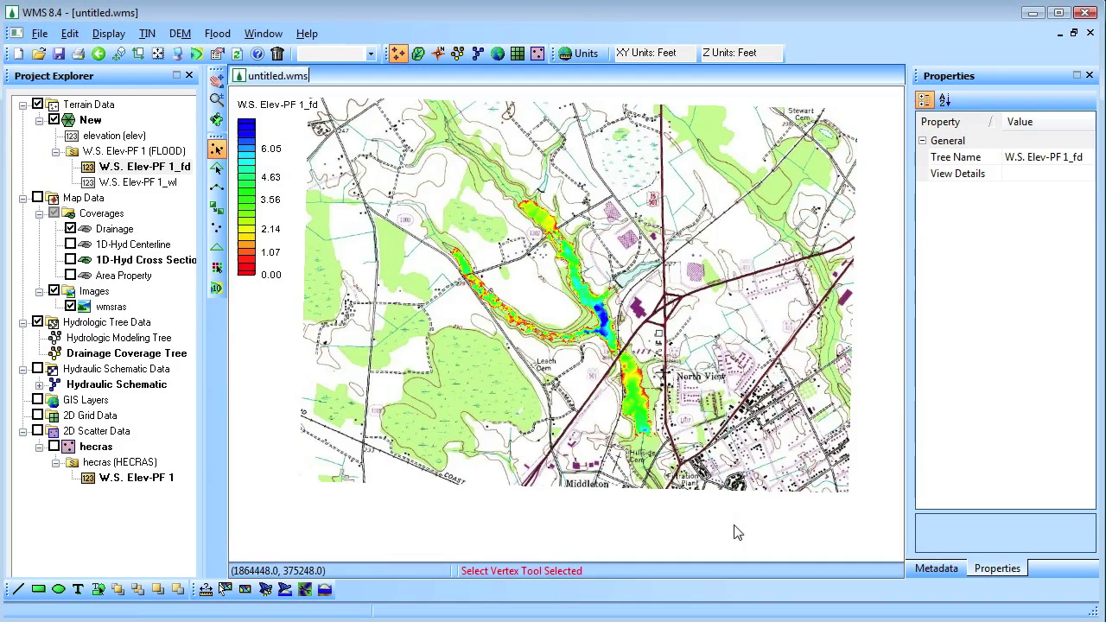
scroll(592, 300, up, 3)
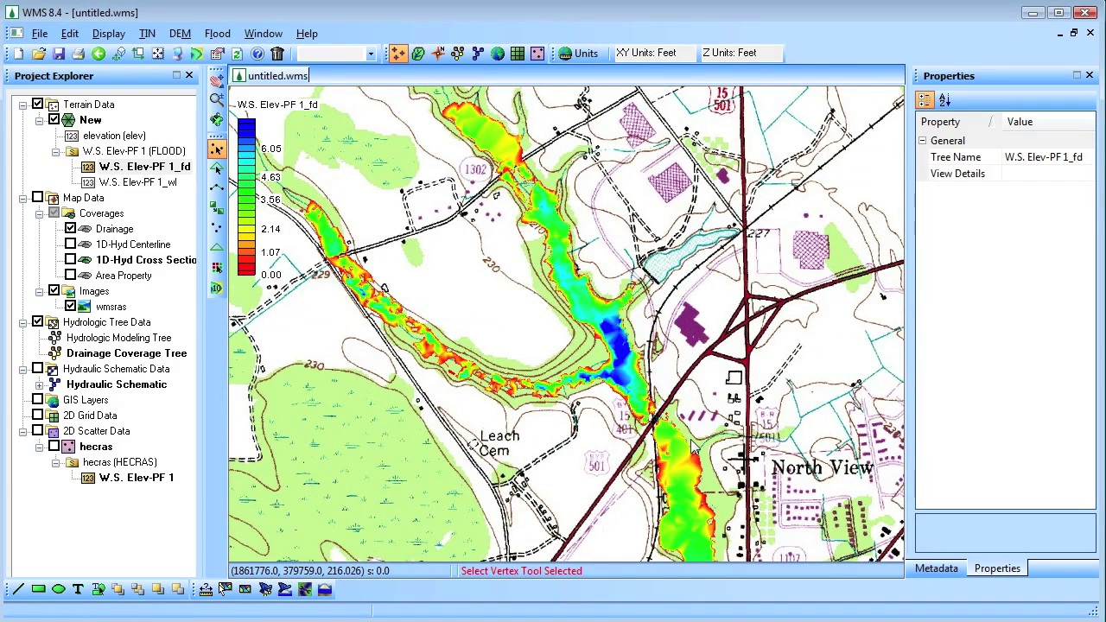